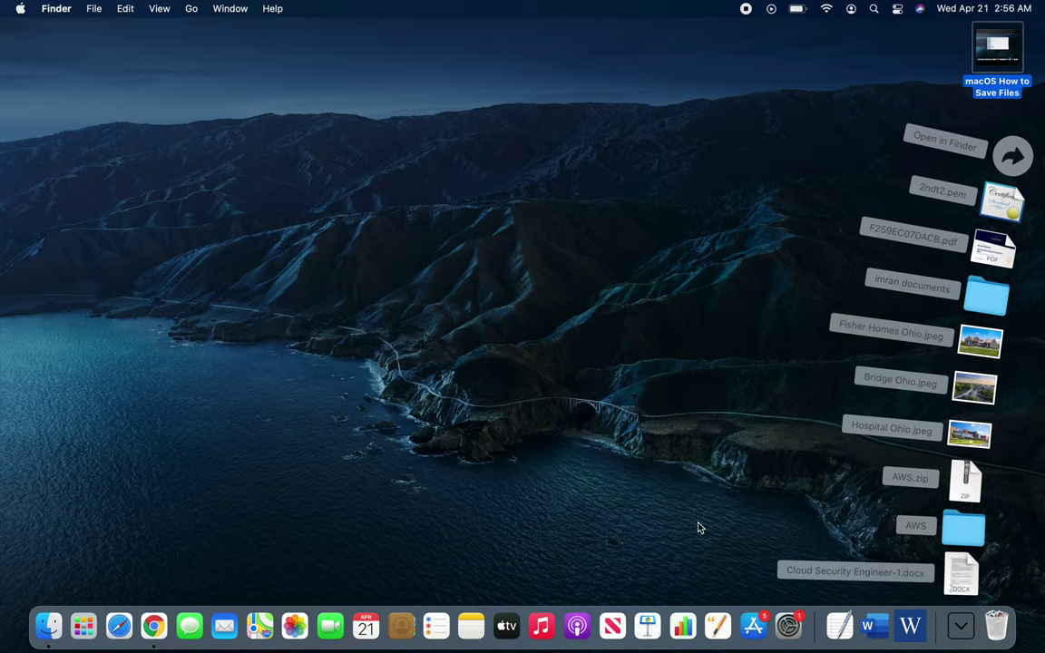
Collapse the Downloads stack on the desktop and open the Apple menu.
left_click(570, 482)
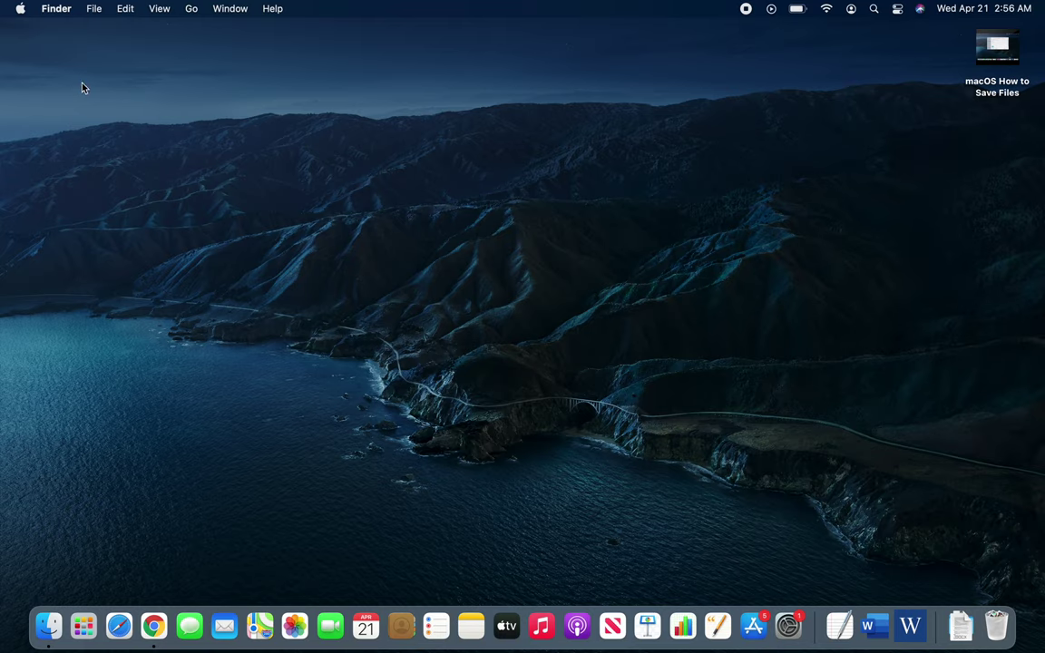
left_click(24, 11)
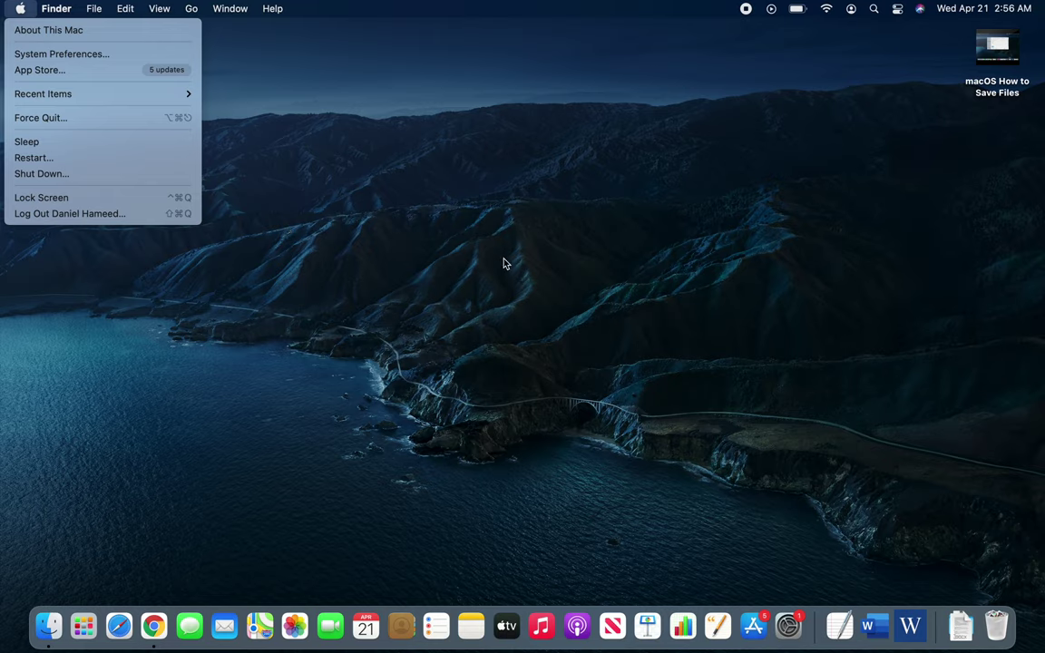
Open System Preferences from the Apple menu and go to the Internet Accounts pane.
mouse_move(141, 102)
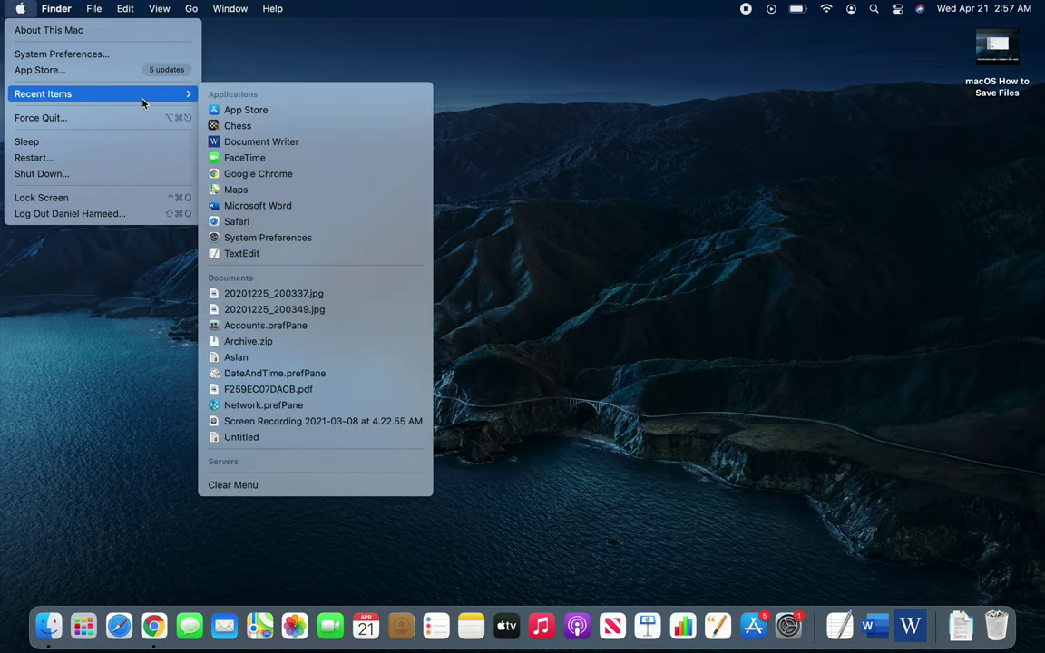
left_click(318, 69)
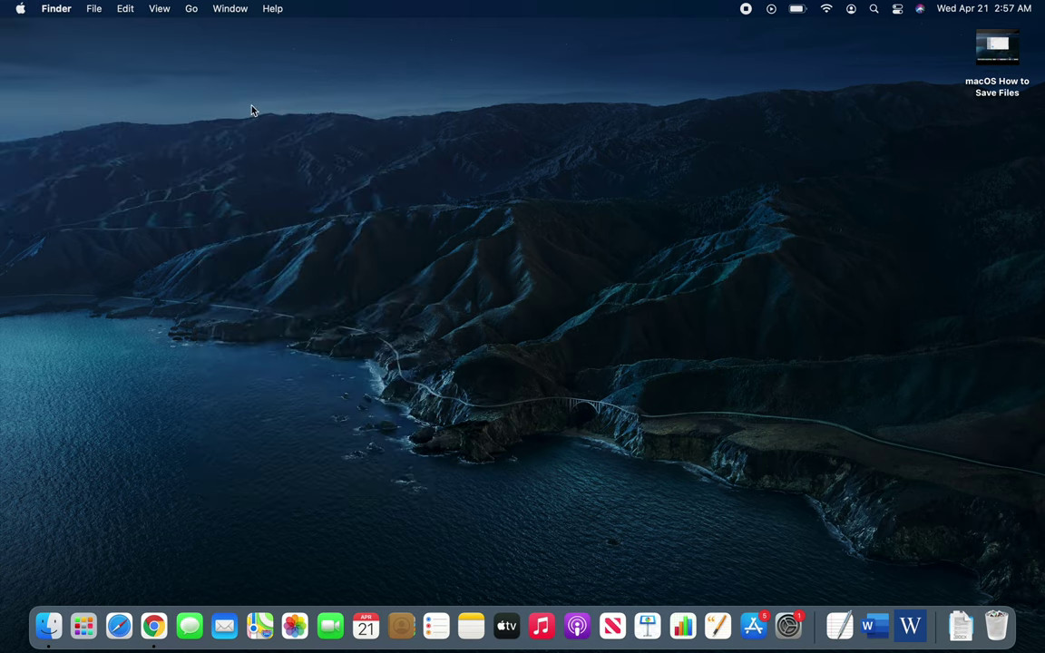
left_click(20, 11)
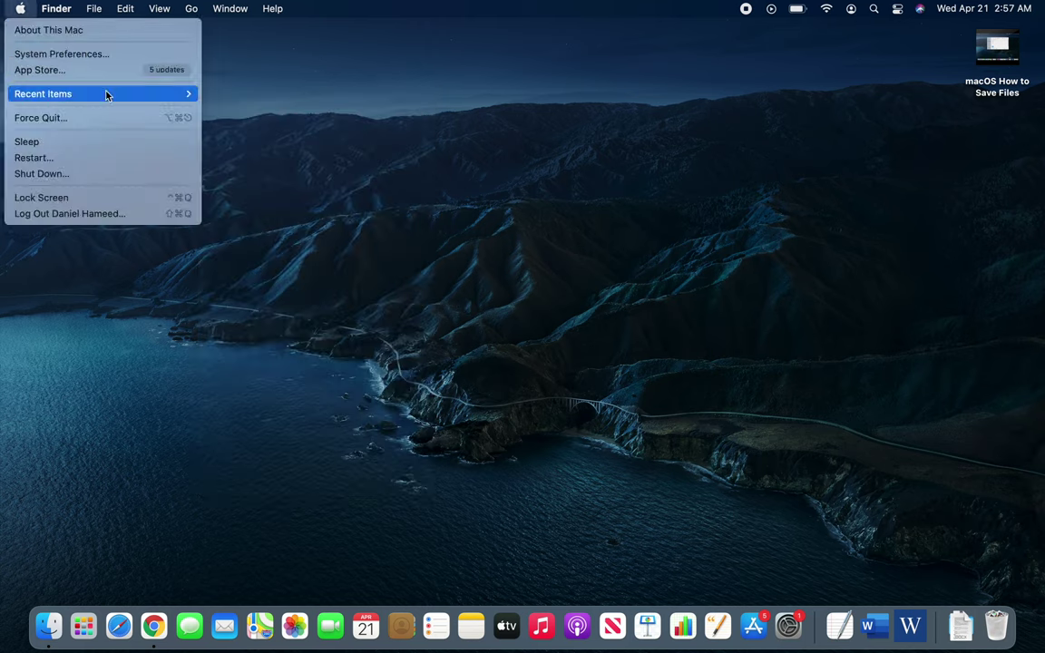
left_click(209, 285)
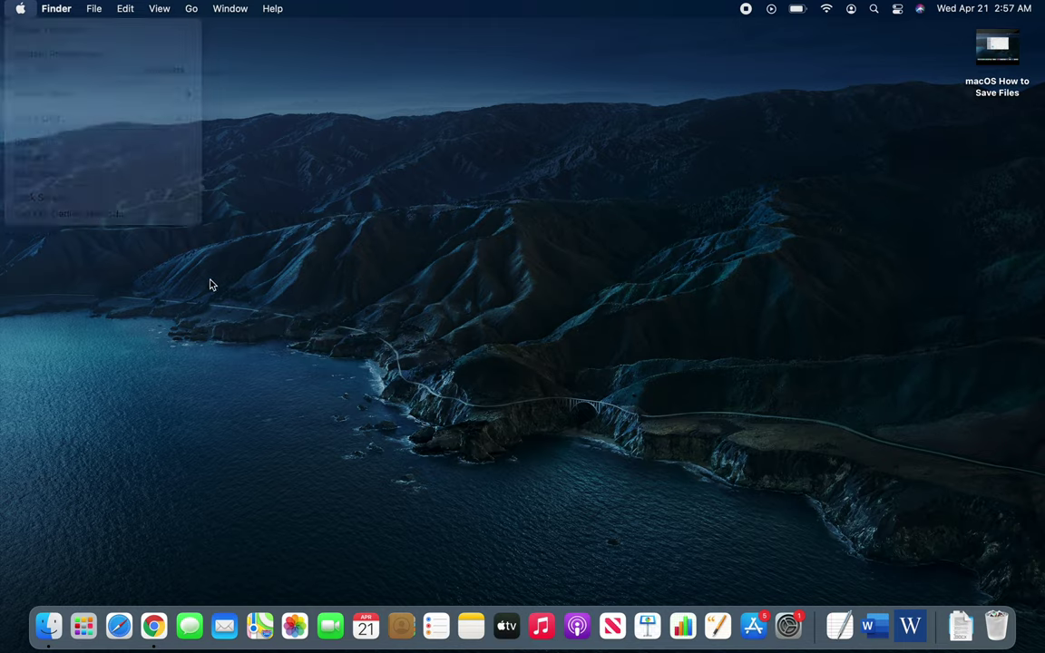
left_click(20, 8)
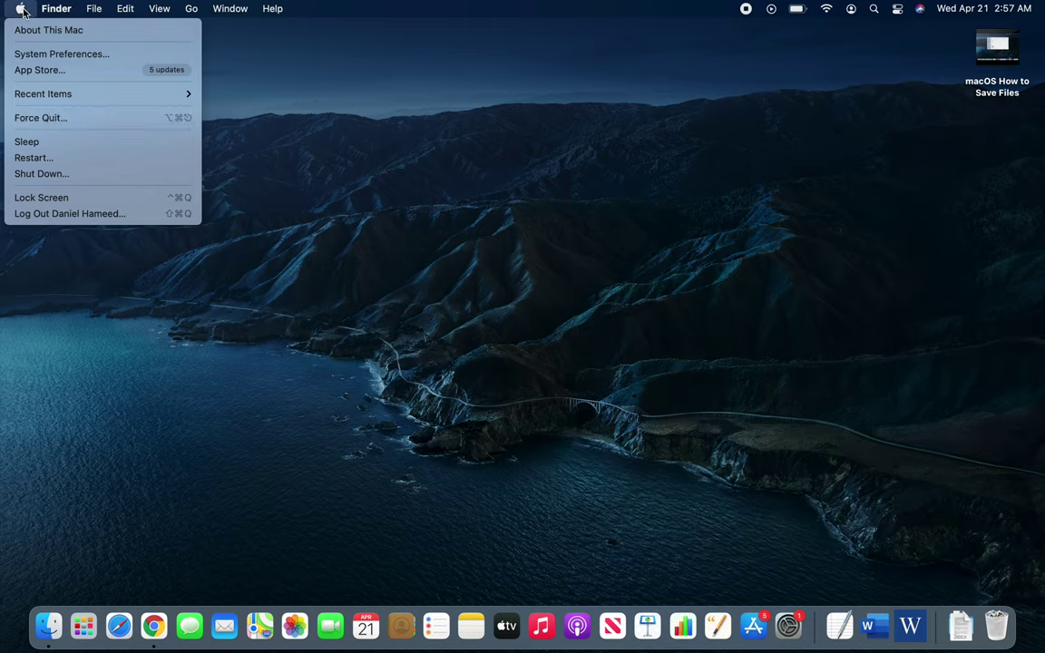
left_click(56, 53)
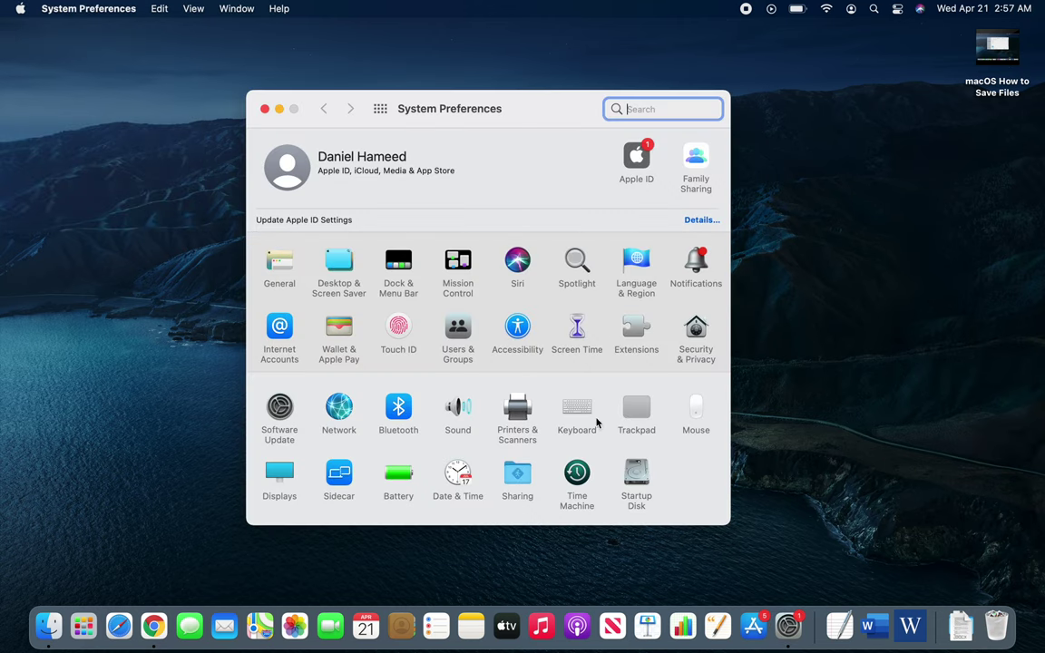
left_click(286, 356)
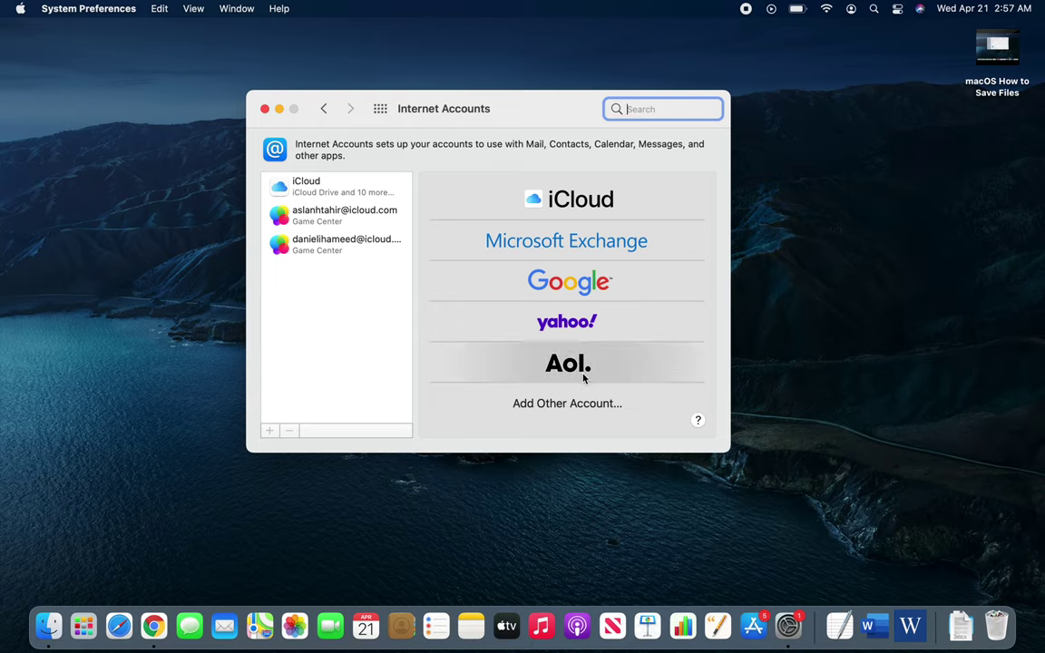
Start adding a Microsoft Exchange account, then cancel its sign-in sheet.
left_click(284, 316)
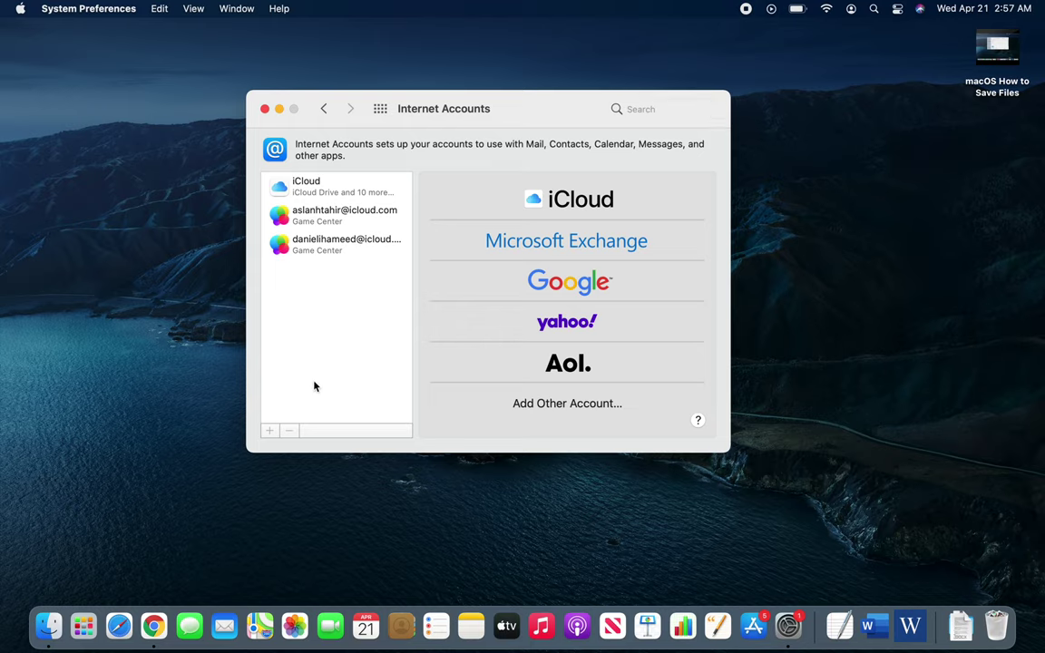
left_click(581, 240)
left_click(516, 334)
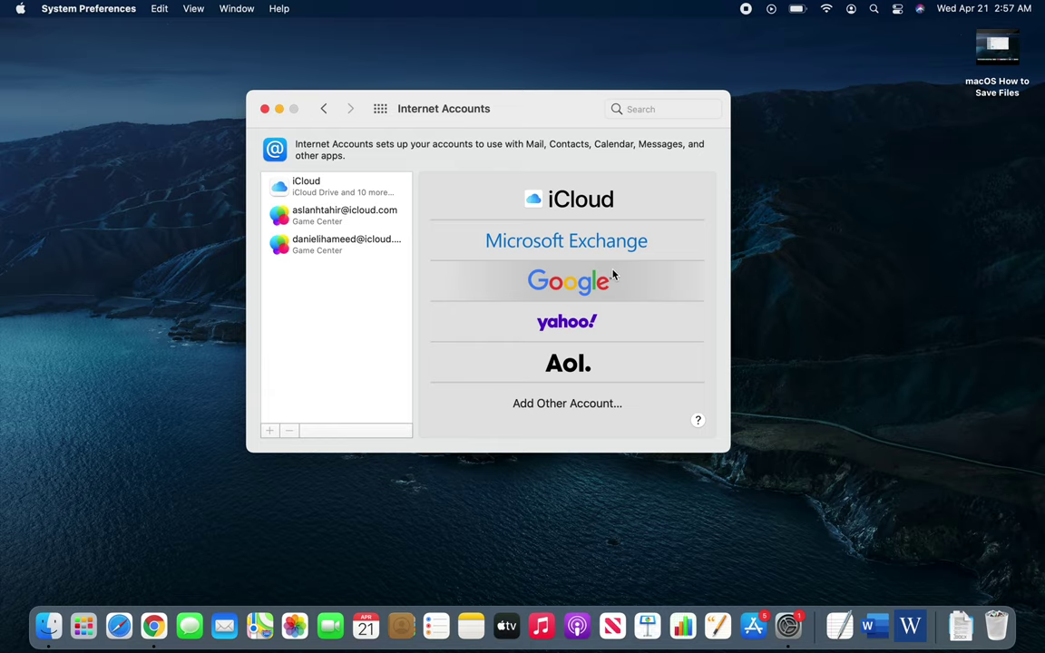
Show the other account types, start an LDAP contacts account, then cancel it.
left_click(604, 403)
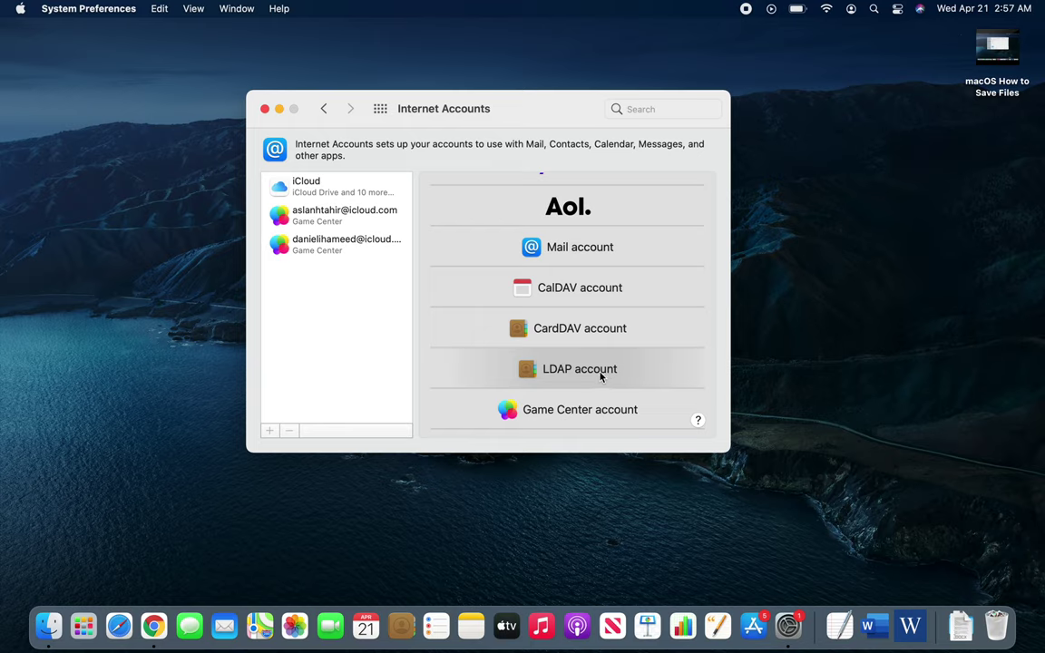
left_click(588, 380)
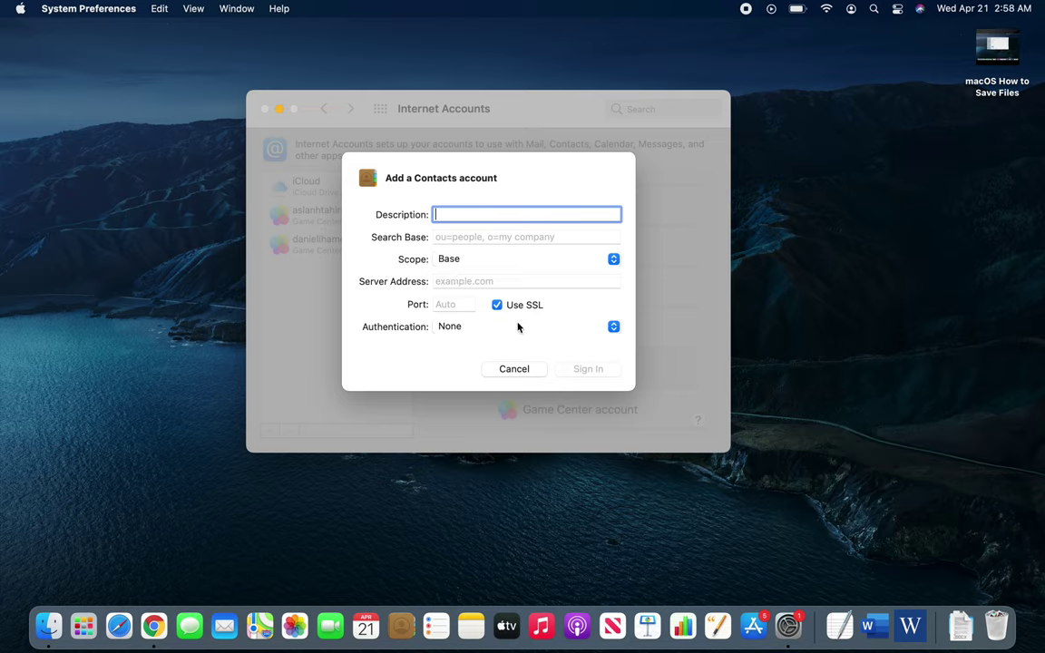
left_click(528, 368)
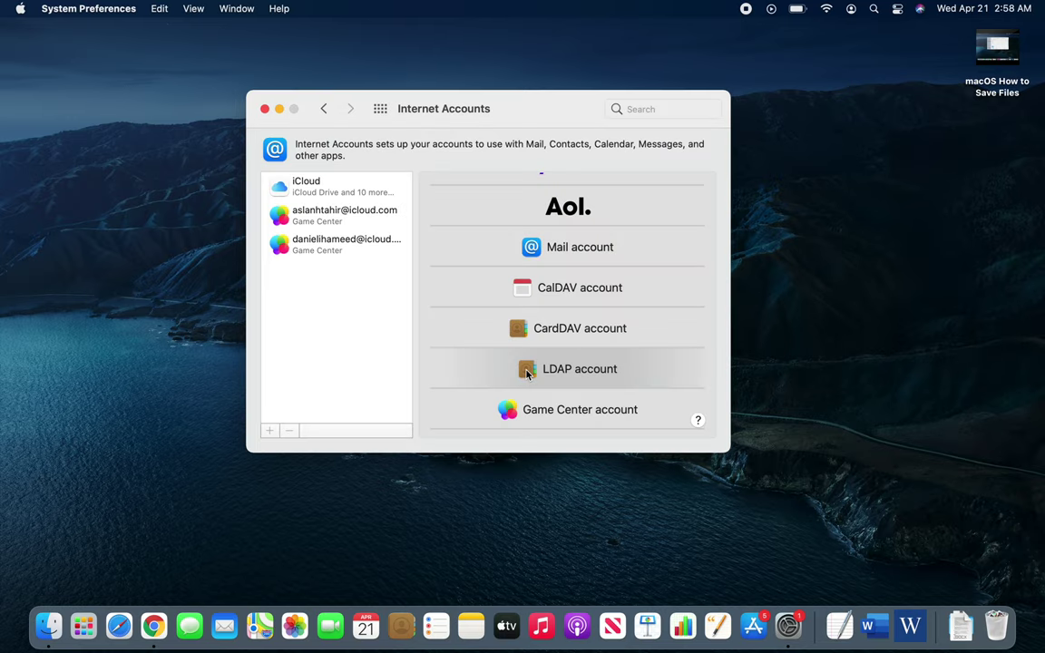
Close Internet Accounts, reopen System Preferences from the Apple menu, and go to Apple ID settings.
left_click(265, 109)
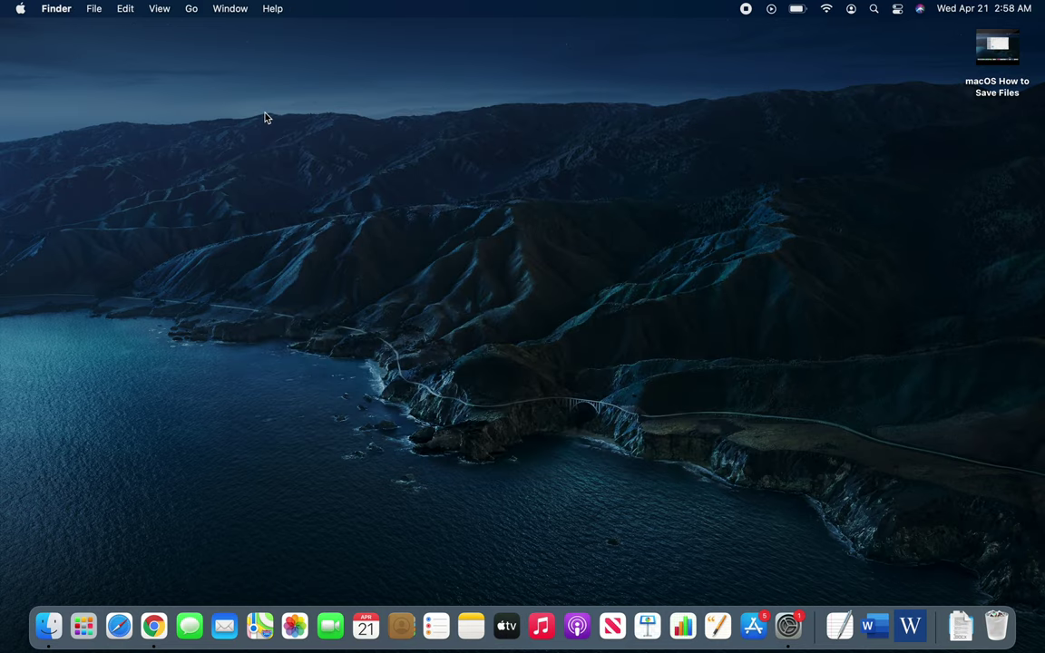
left_click(21, 11)
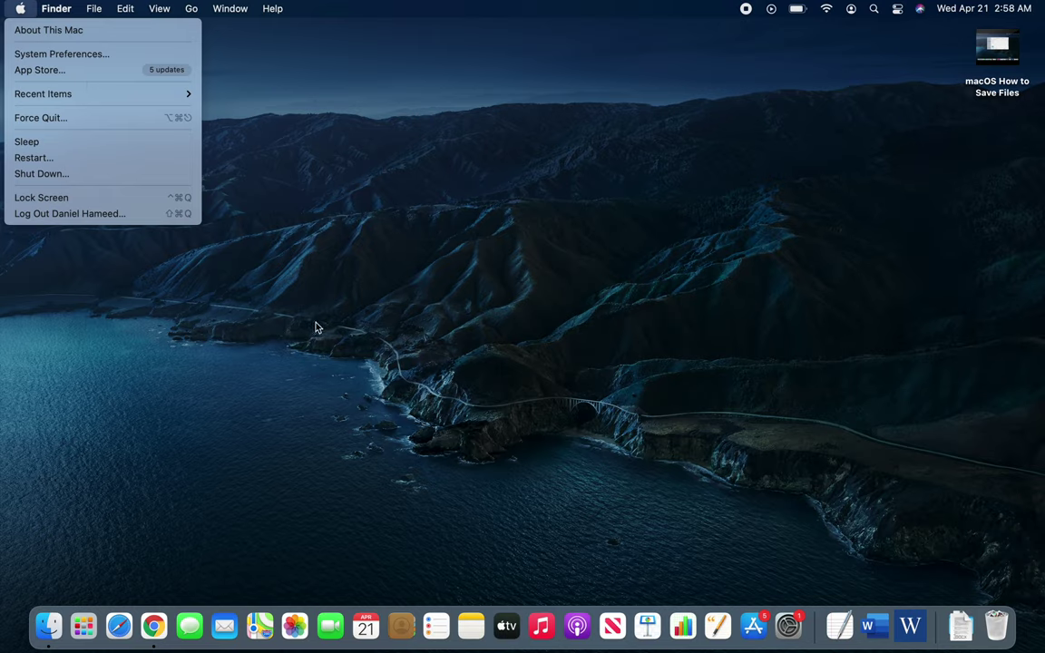
left_click(308, 363)
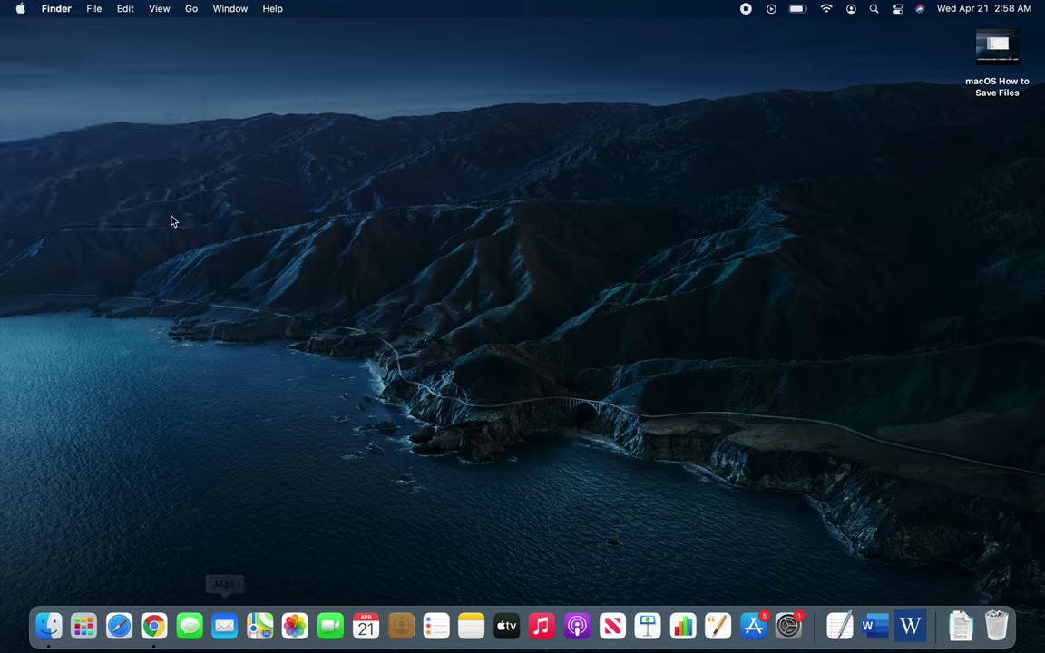
left_click(20, 8)
mouse_move(56, 8)
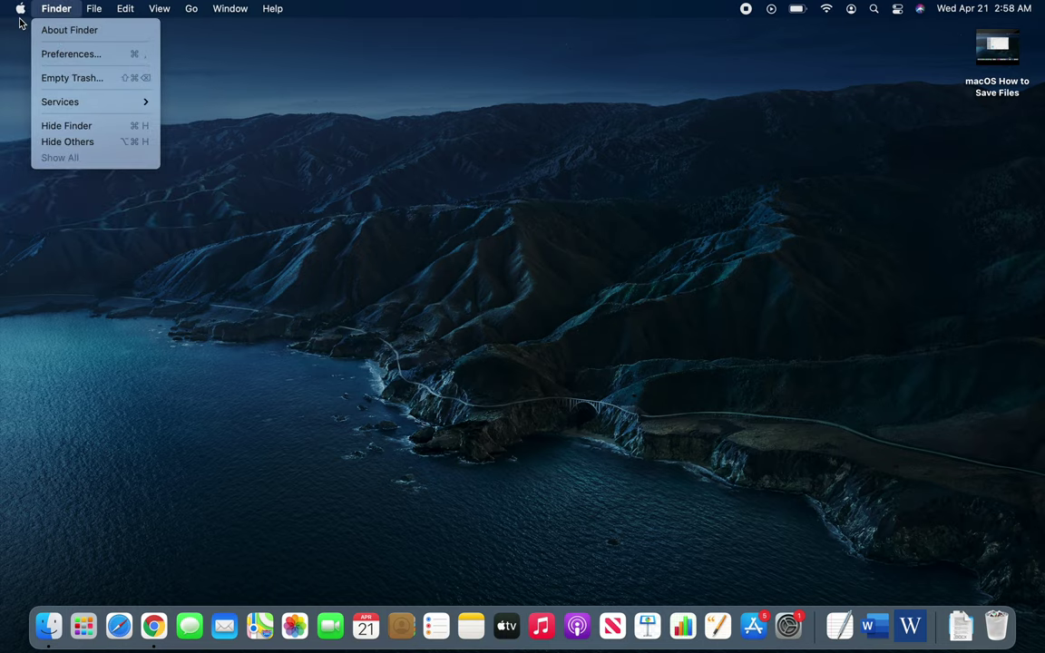
mouse_move(20, 11)
left_click(30, 53)
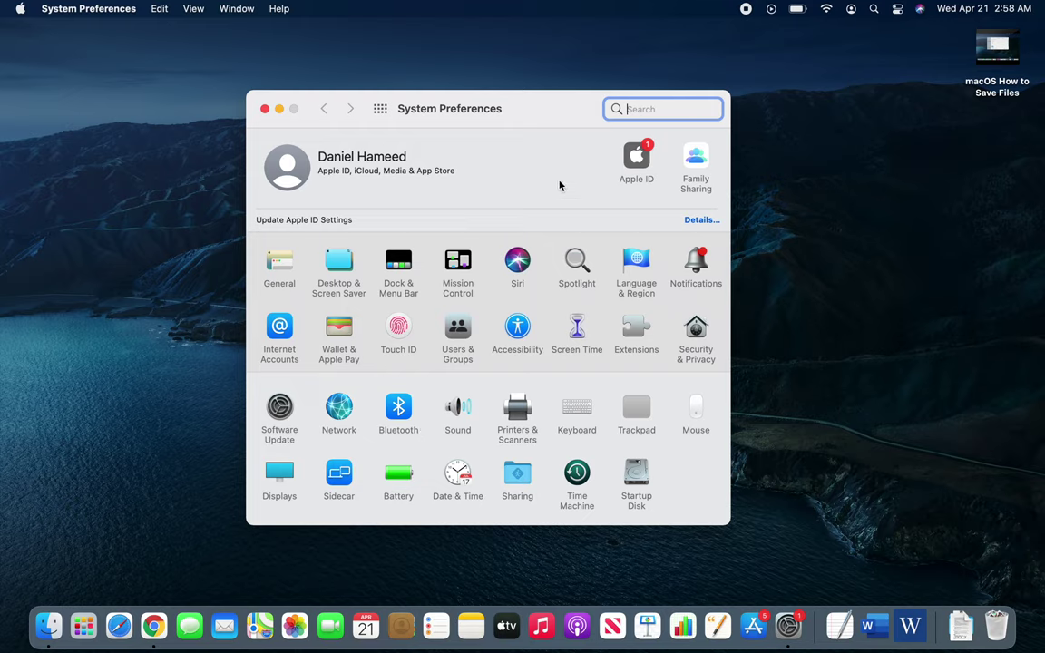
left_click(635, 160)
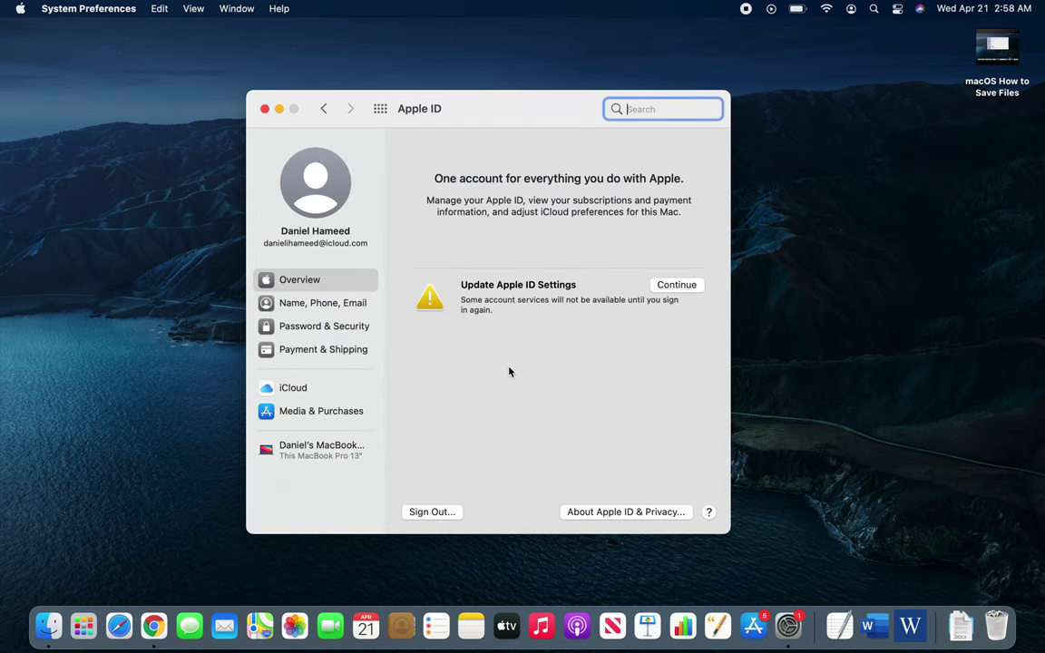
Scroll the iCloud apps list to confirm Mail is ticked, then close System Preferences.
left_click(299, 387)
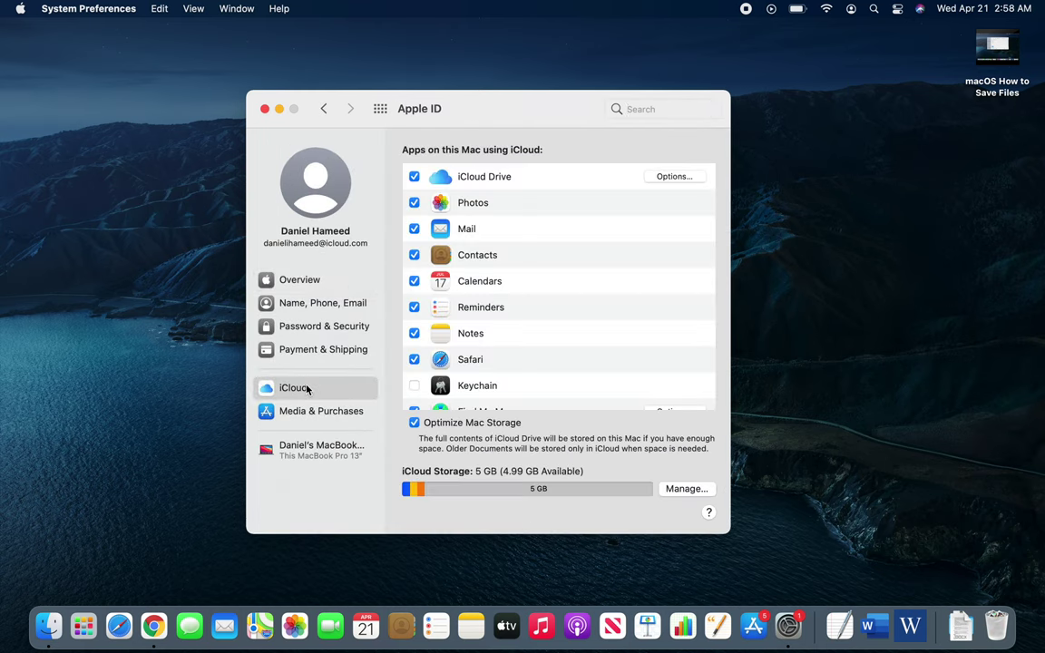
scroll(526, 337, "down", 5)
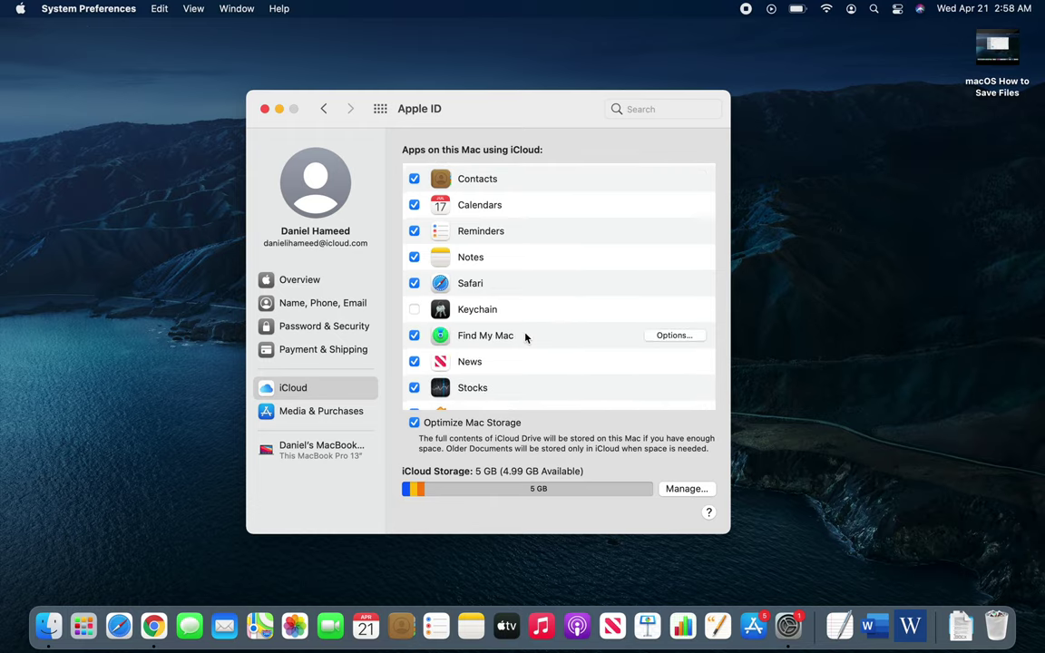
scroll(525, 337, "up", 5)
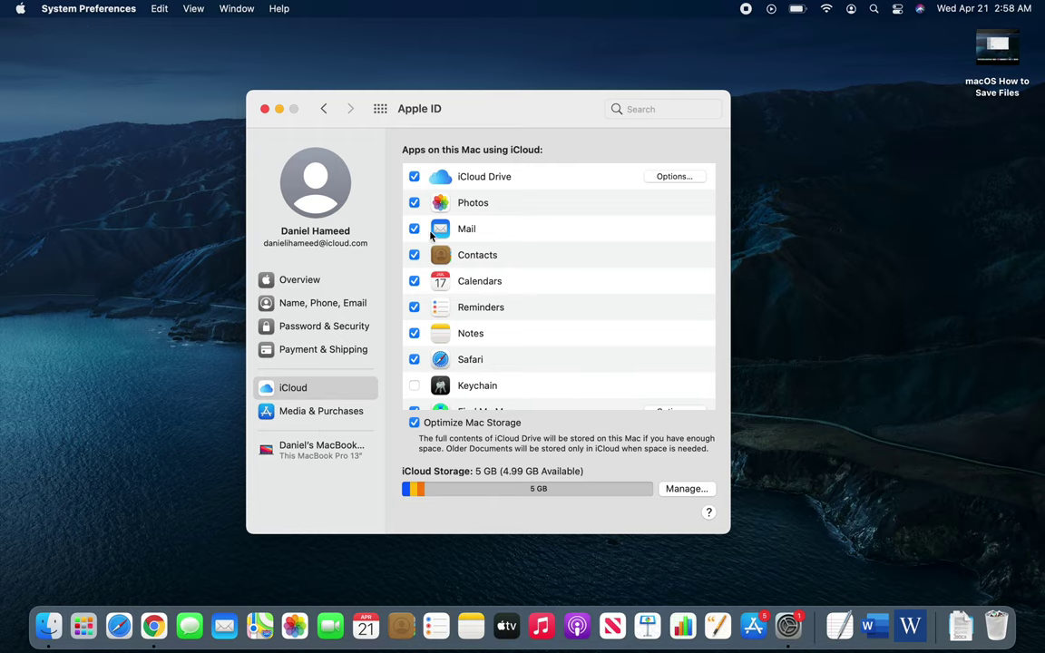
scroll(505, 254, "down", 4)
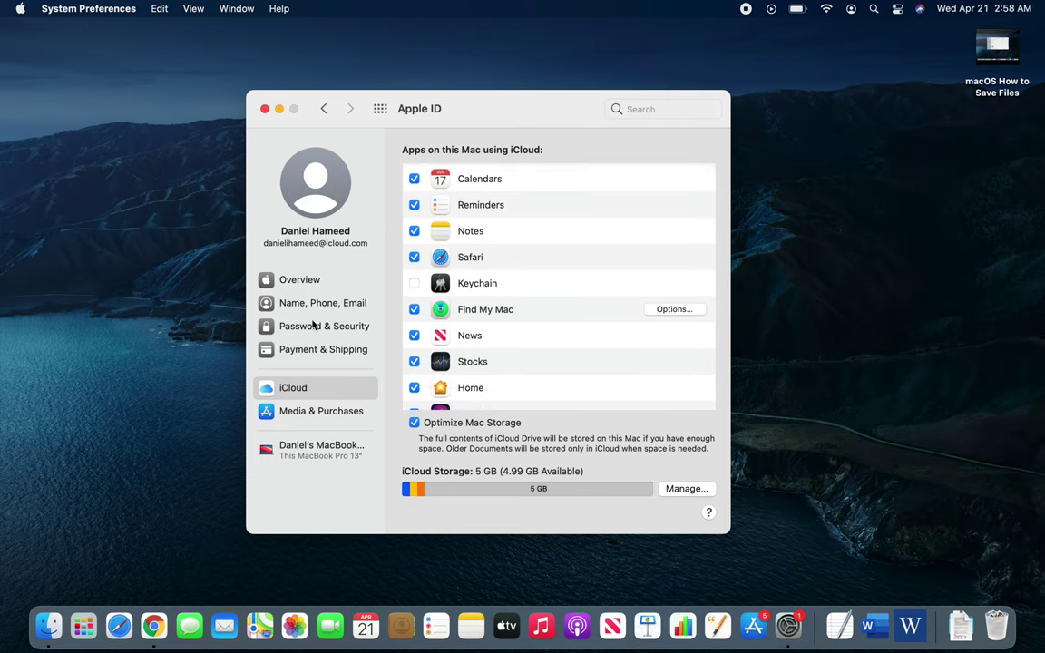
scroll(526, 299, "down", 1)
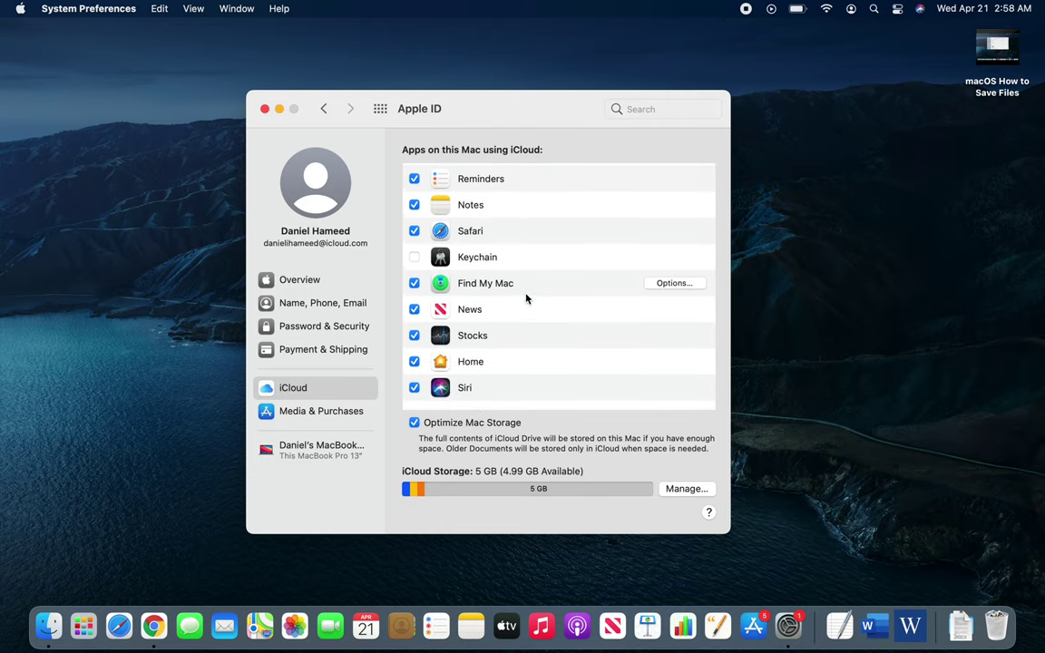
scroll(526, 299, "up", 5)
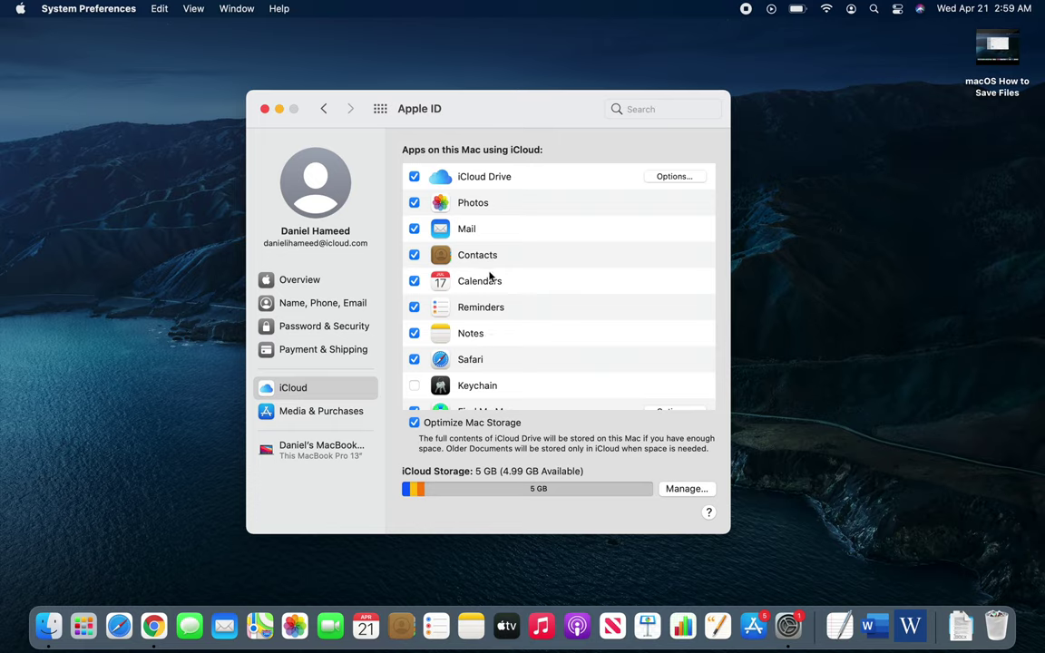
scroll(488, 277, "down", 4)
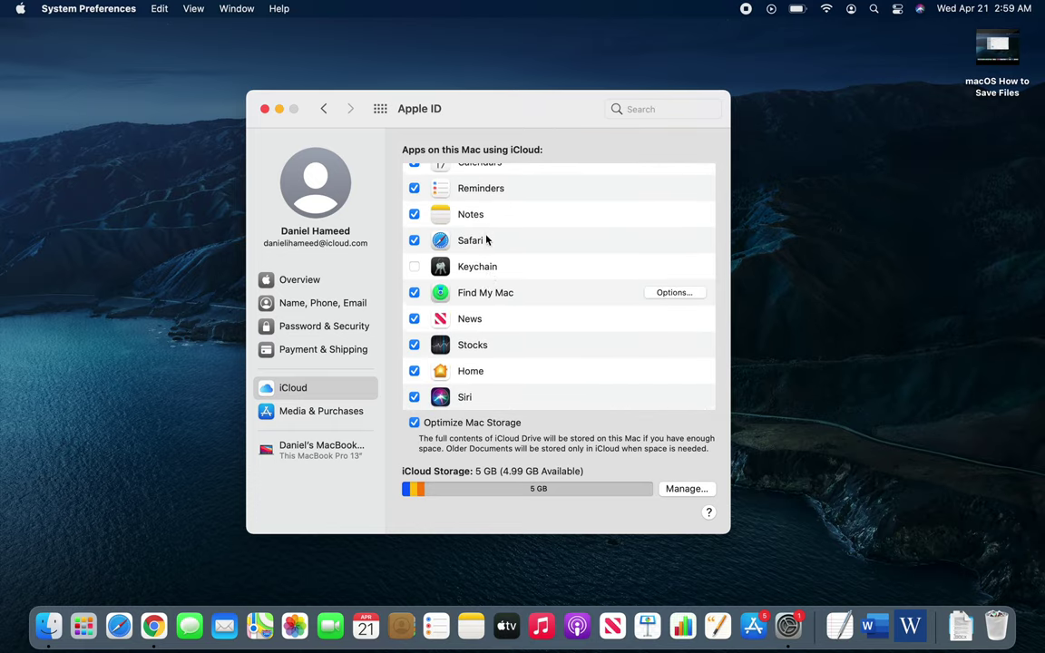
left_click(264, 109)
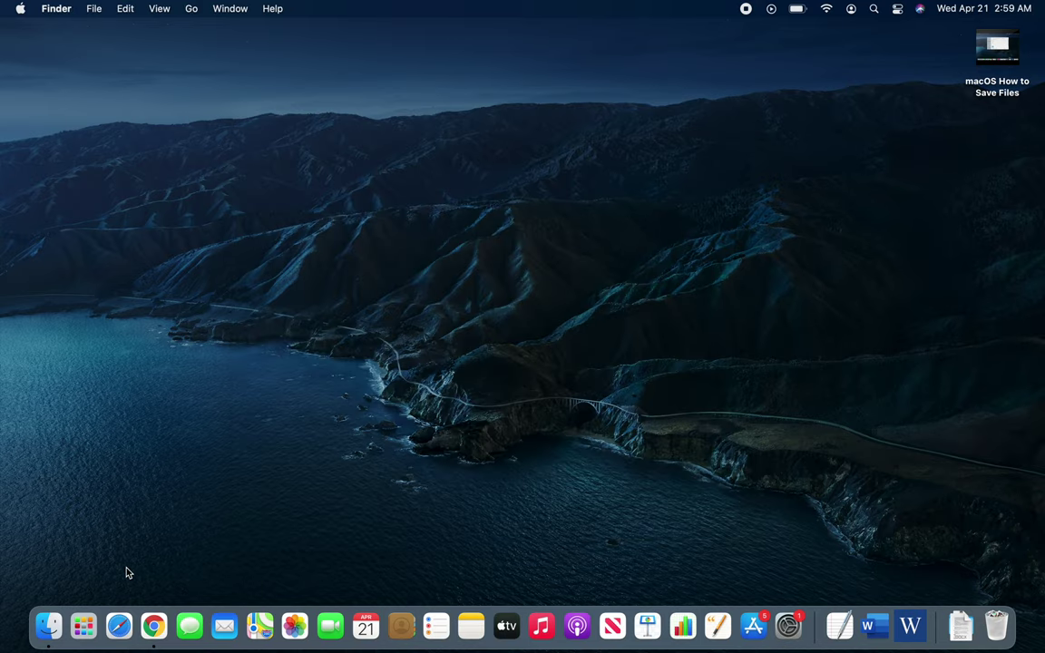
Launch Mail from the Dock, showing the Inbox with 113 unread messages.
left_click(224, 625)
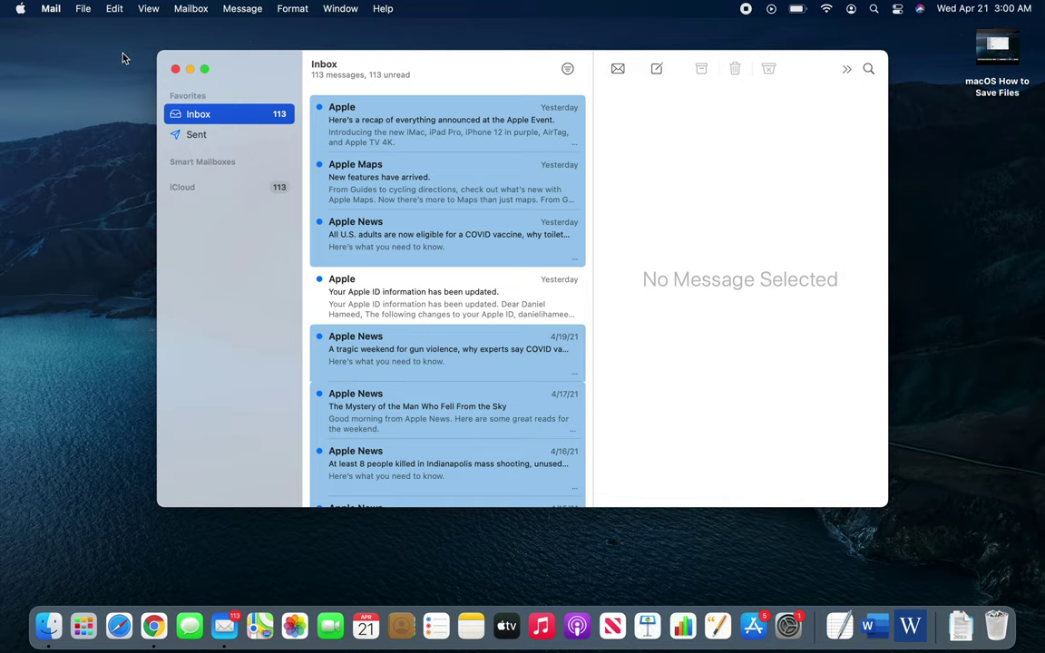
left_click(83, 9)
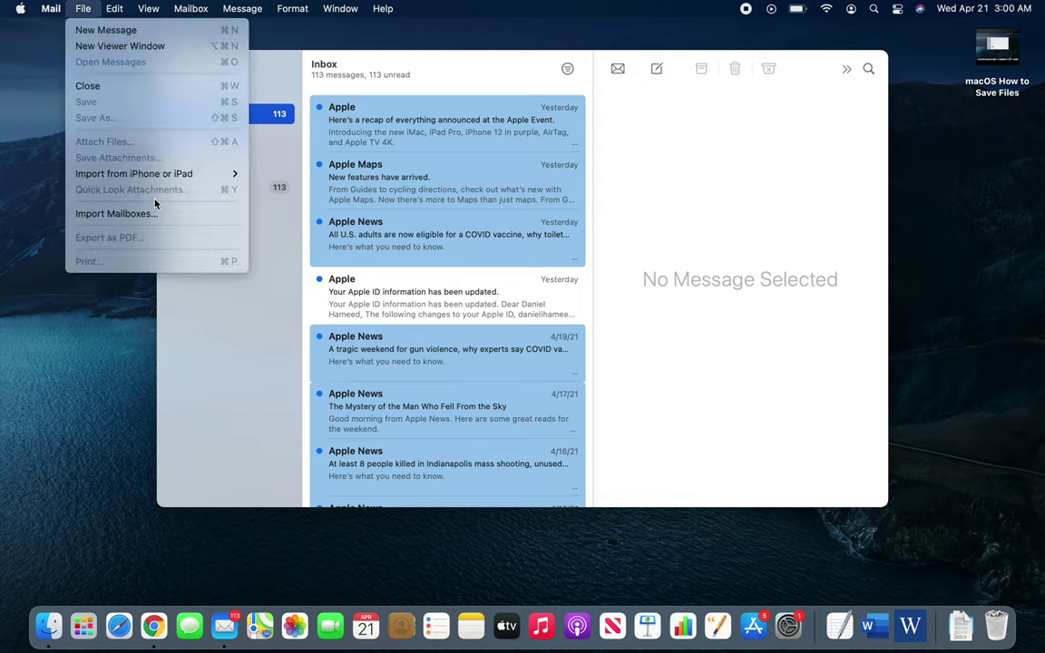
Choose Add Account, pick Yahoo as the provider, and enter the Yahoo e-mail address.
mouse_move(52, 16)
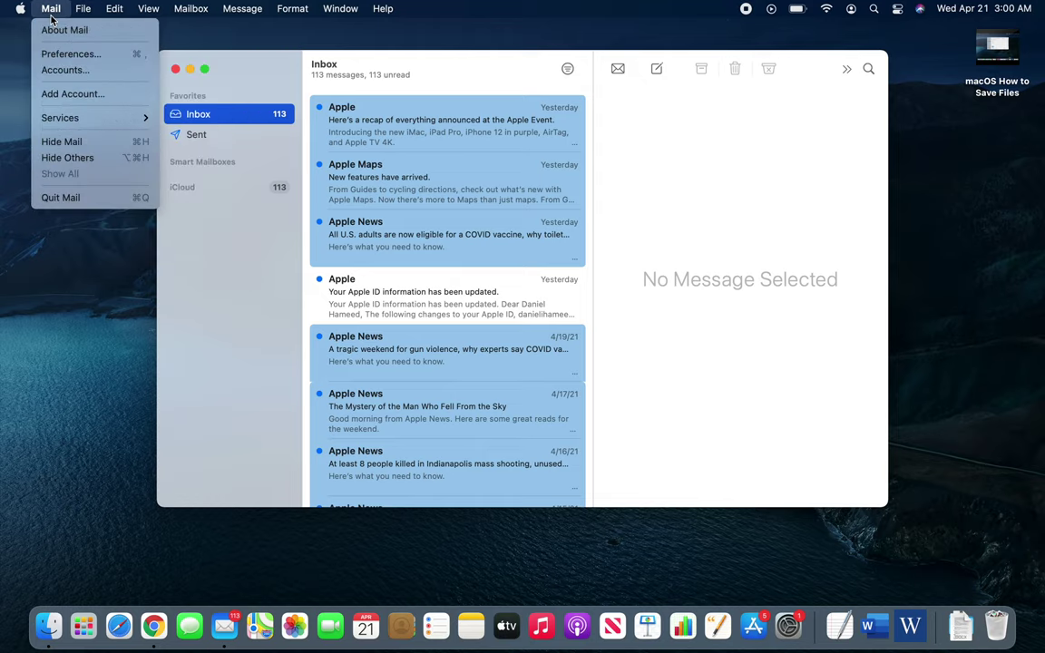
left_click(74, 102)
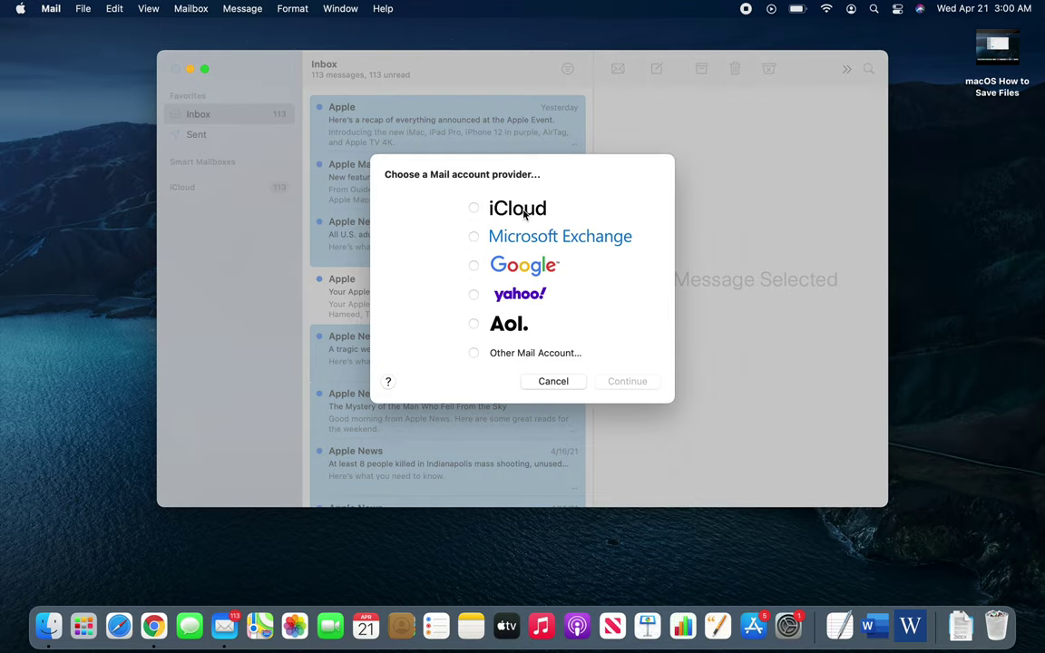
left_click(513, 271)
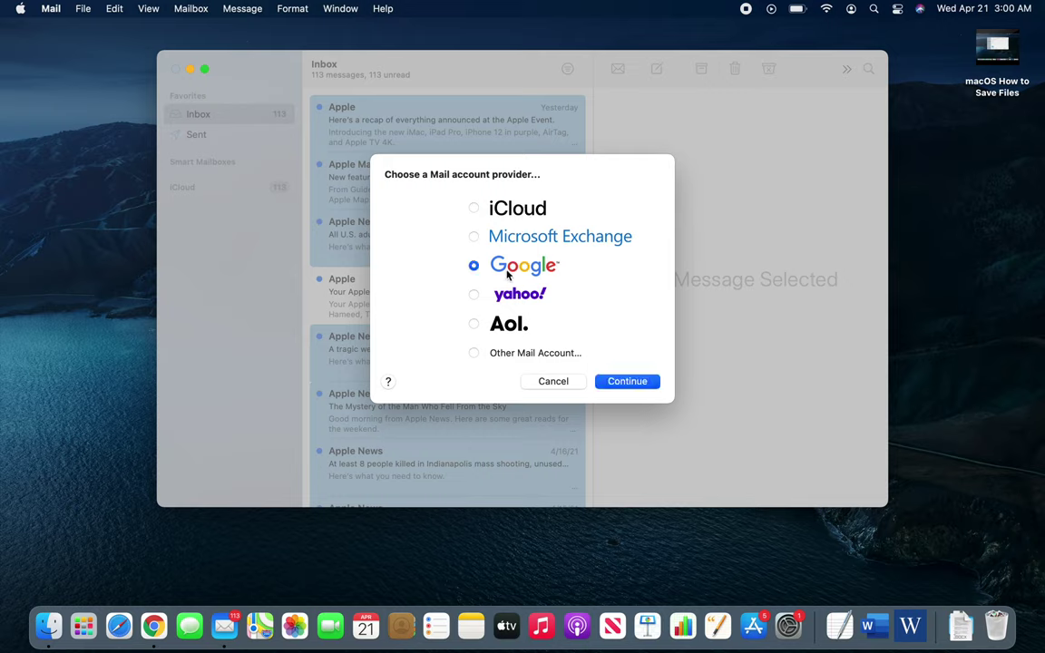
left_click(518, 294)
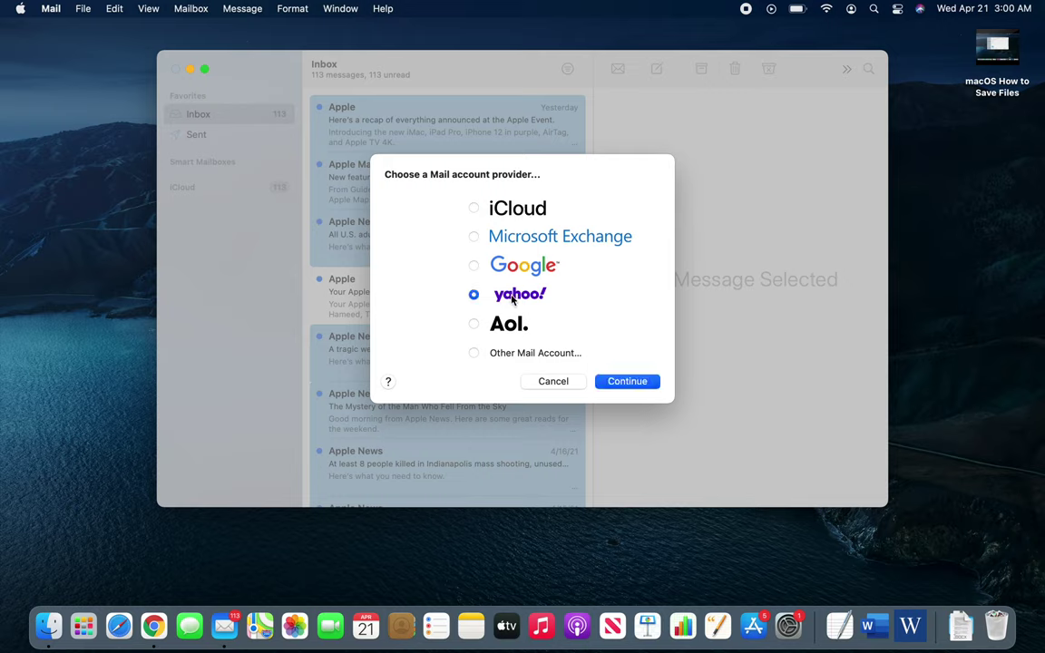
left_click(625, 380)
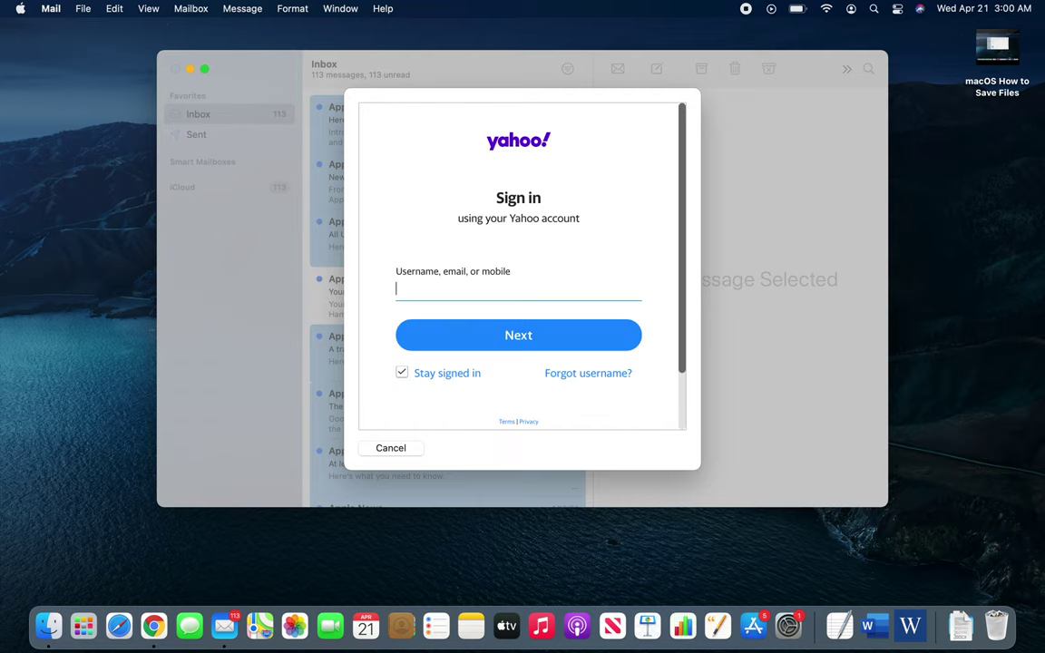
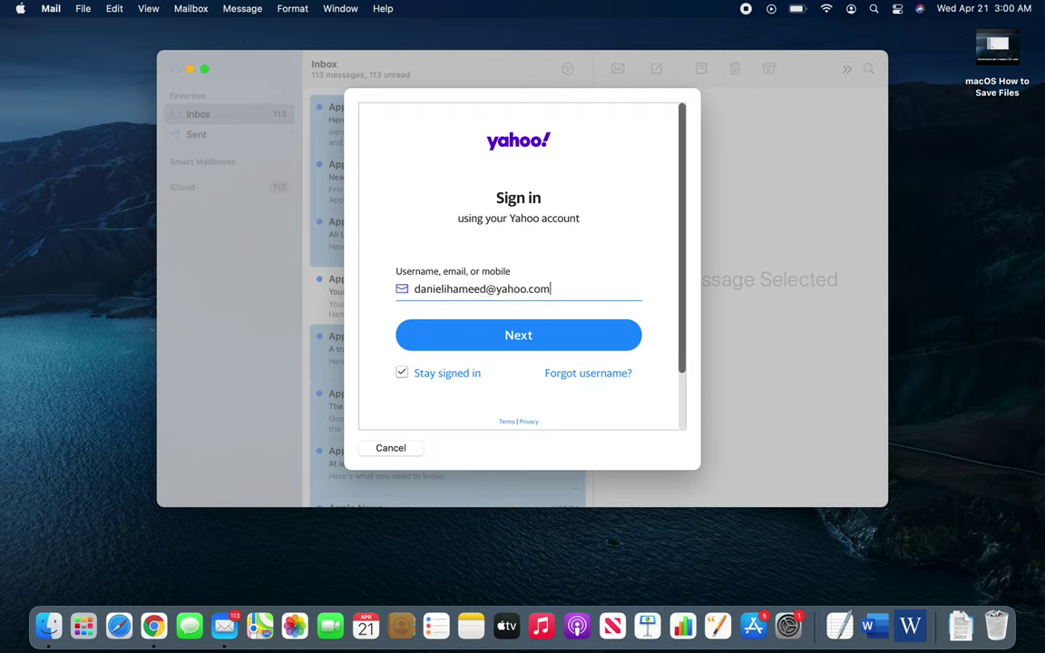
Submit the Yahoo username and enter the account password.
key("Return")
type("•••")
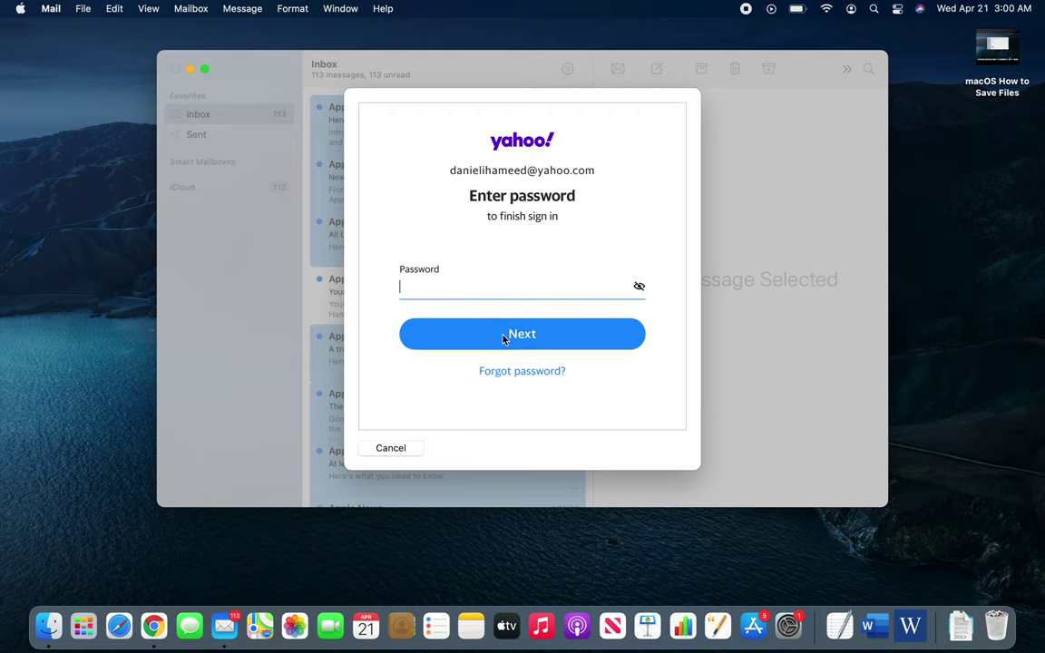
type("•••••••")
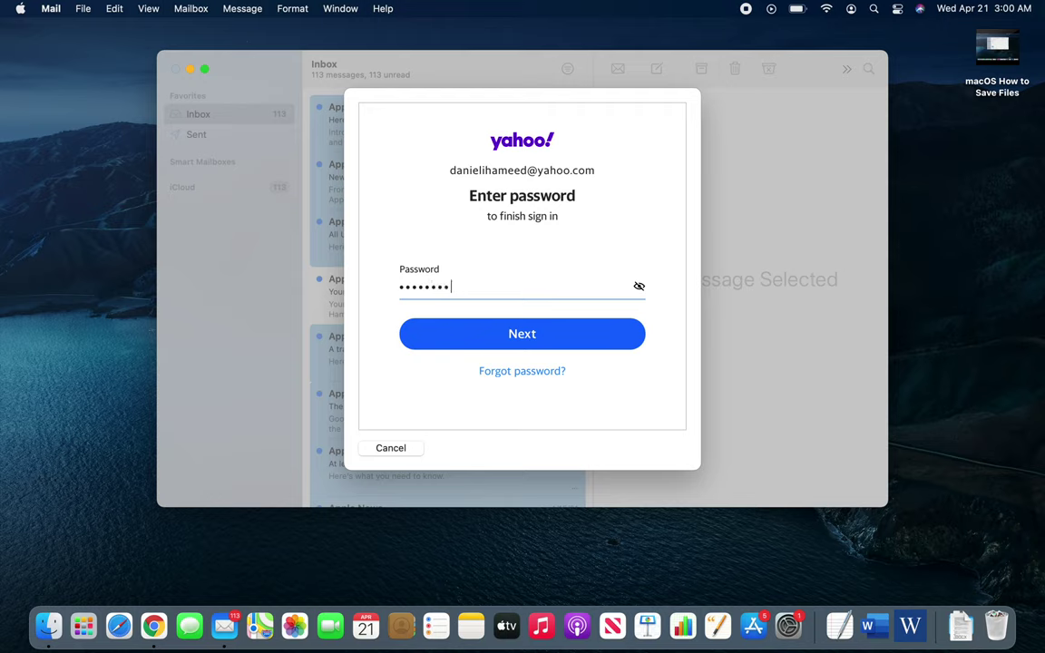
left_click(541, 333)
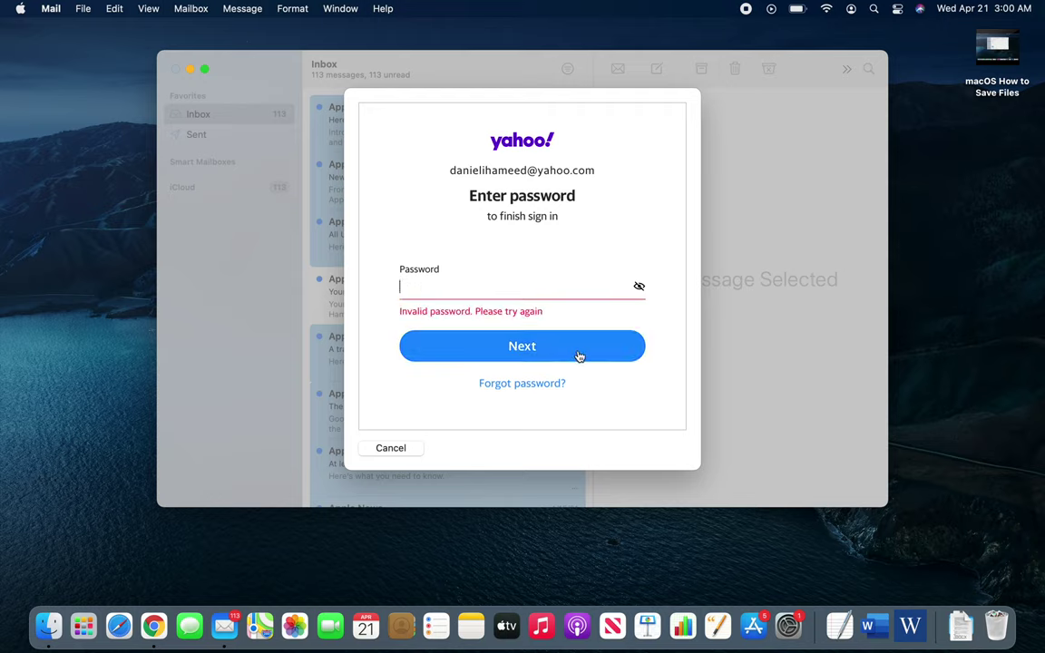
Retype the account password after the invalid-password error and submit it.
type("•••••••••")
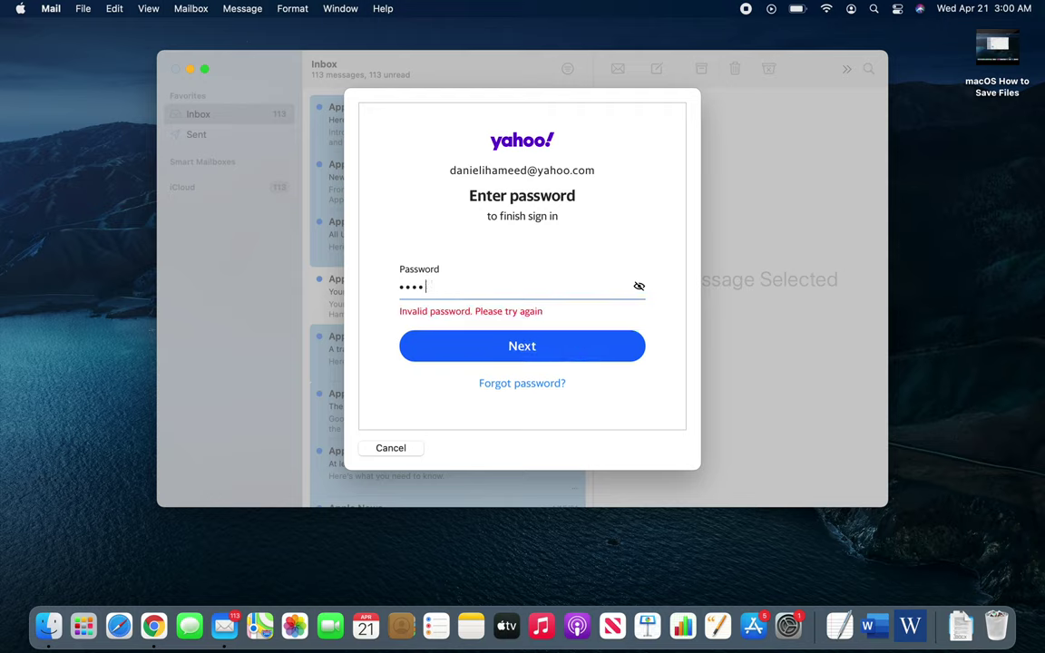
type("••")
key("Return")
type("••")
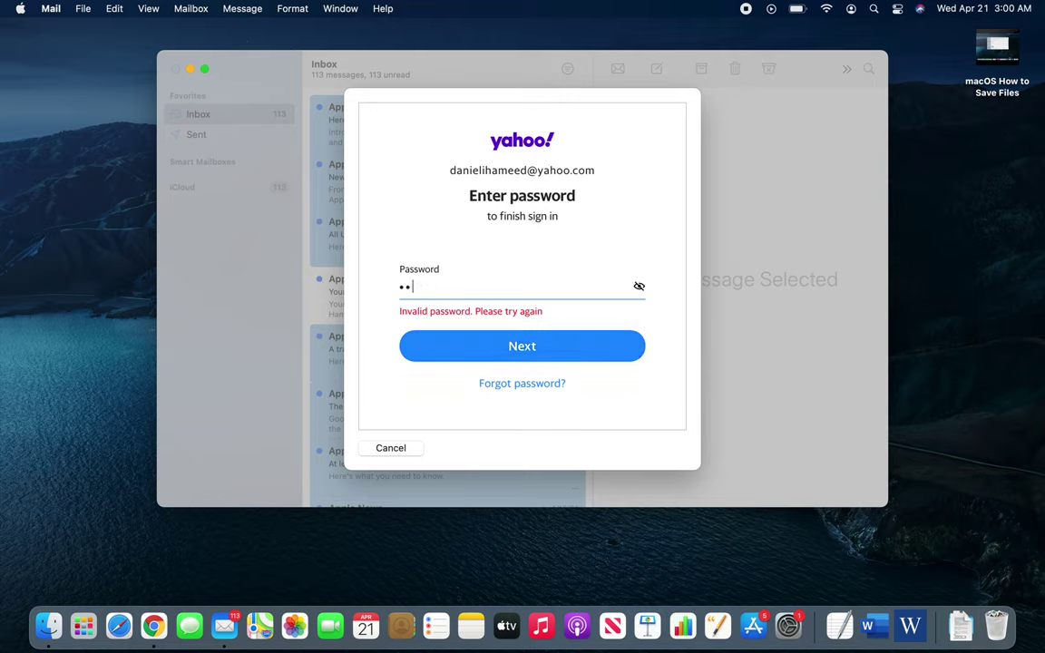
type("•••••••")
left_click(540, 349)
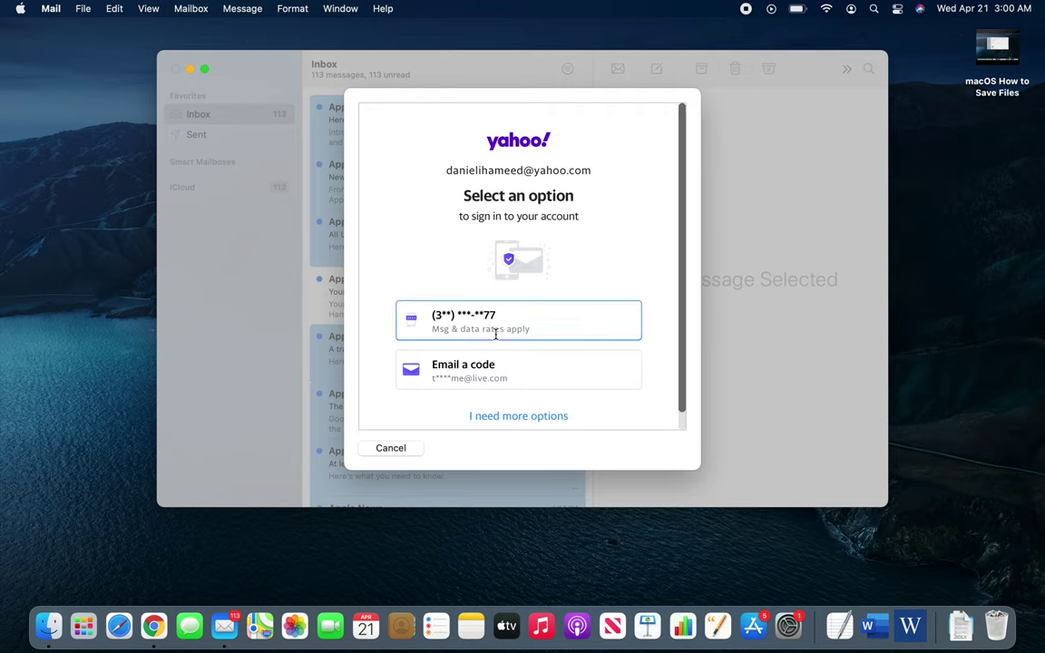
Choose phone verification and confirm the phone number's missing digits.
left_click(496, 334)
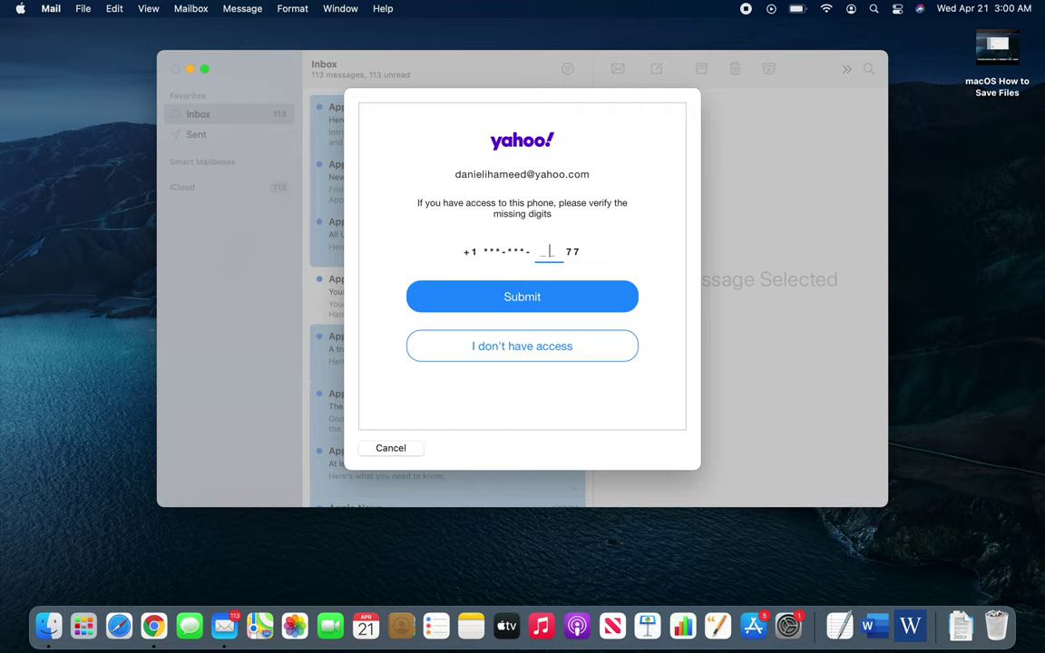
type("51")
left_click(538, 295)
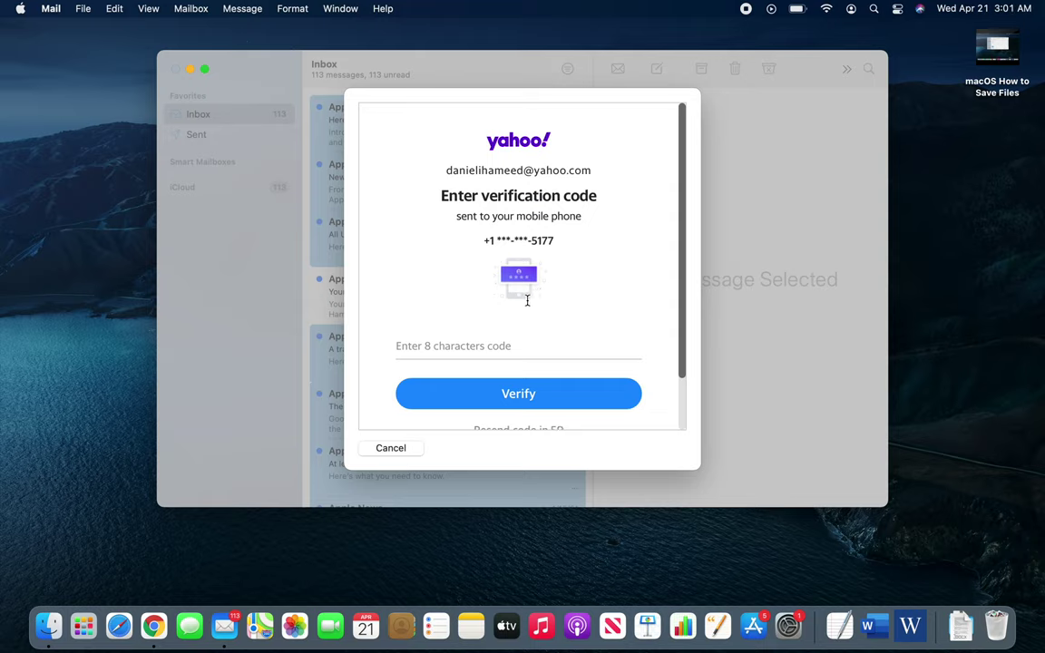
Enter the 8-character texted verification code and verify it.
left_click(504, 343)
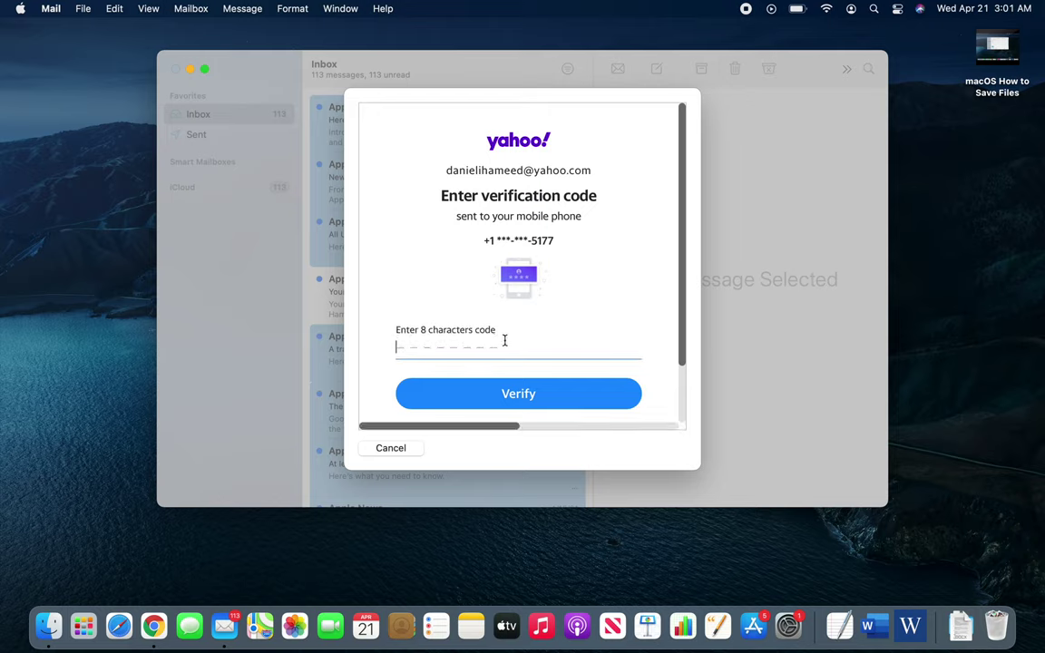
left_click(541, 391)
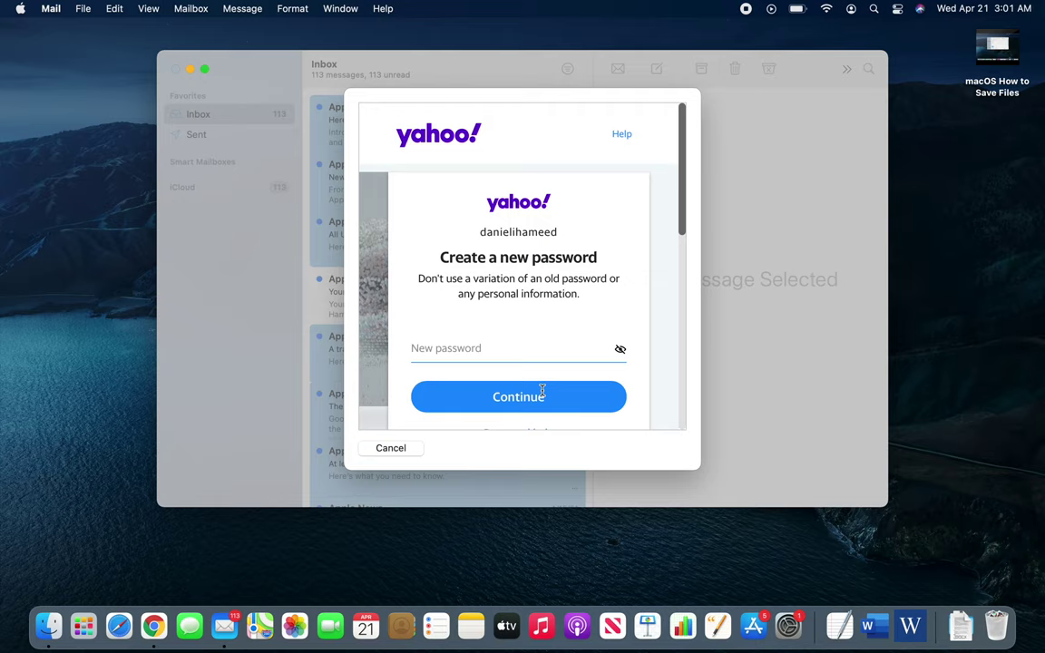
Skip creating a new Yahoo password for now with "I'll do this later".
scroll(532, 363, "down", 5)
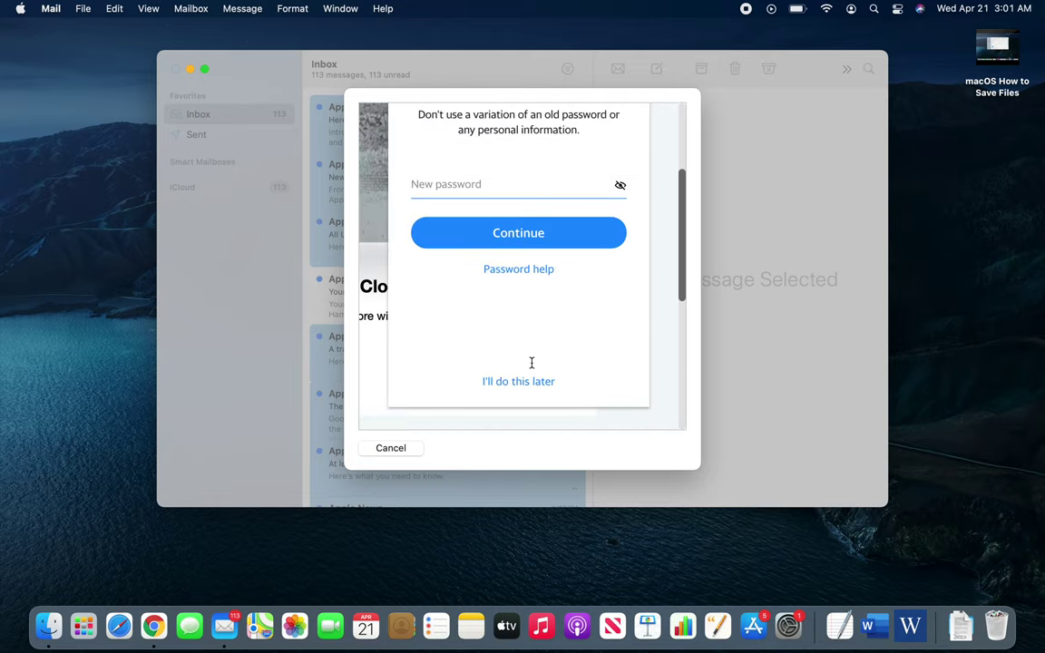
left_click(518, 202)
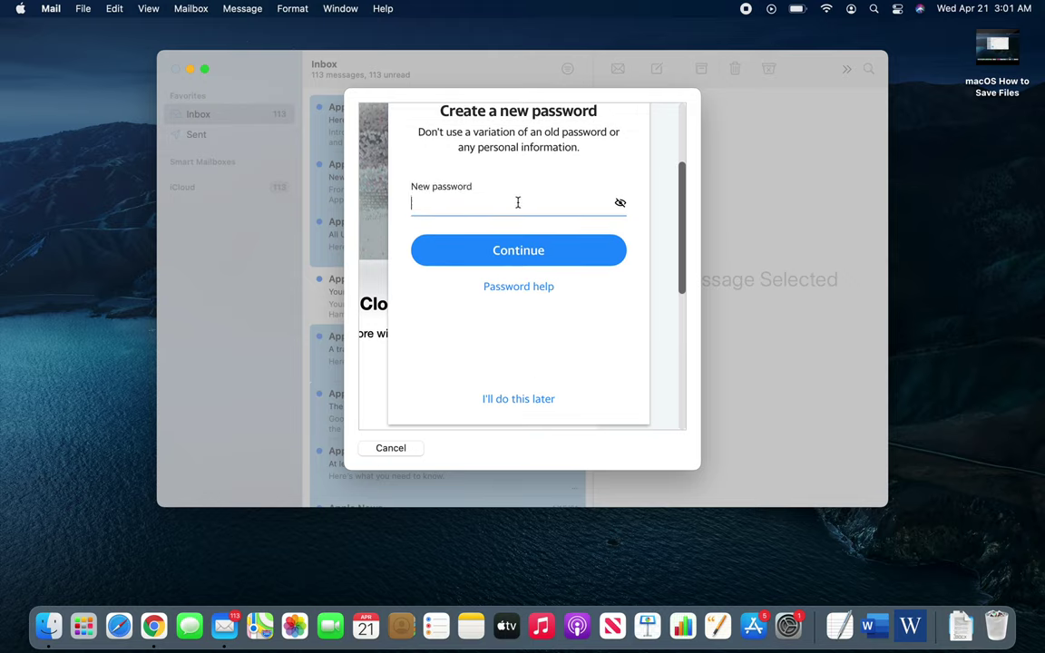
left_click(529, 400)
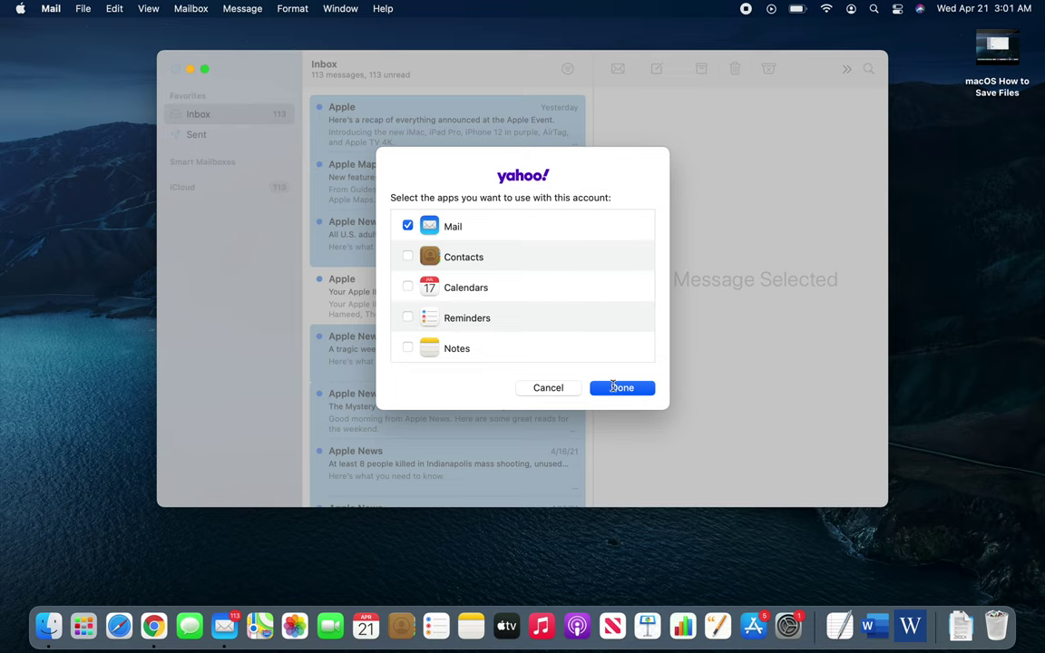
Finish adding Yahoo with only Mail ticked, then expand All Inboxes to list iCloud and Yahoo!
left_click(613, 387)
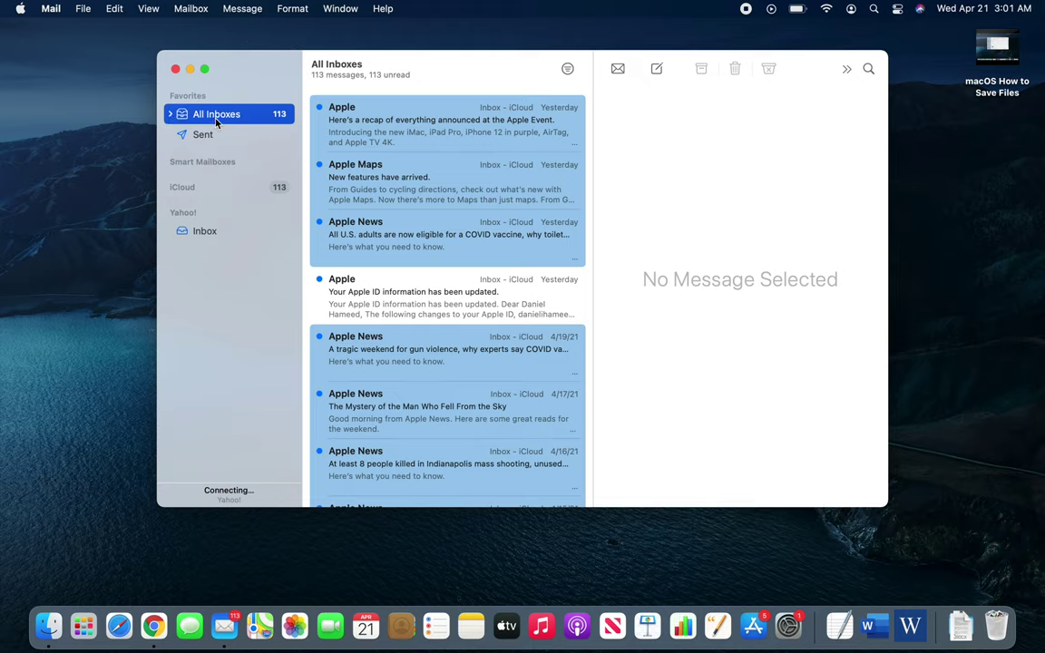
left_click(169, 114)
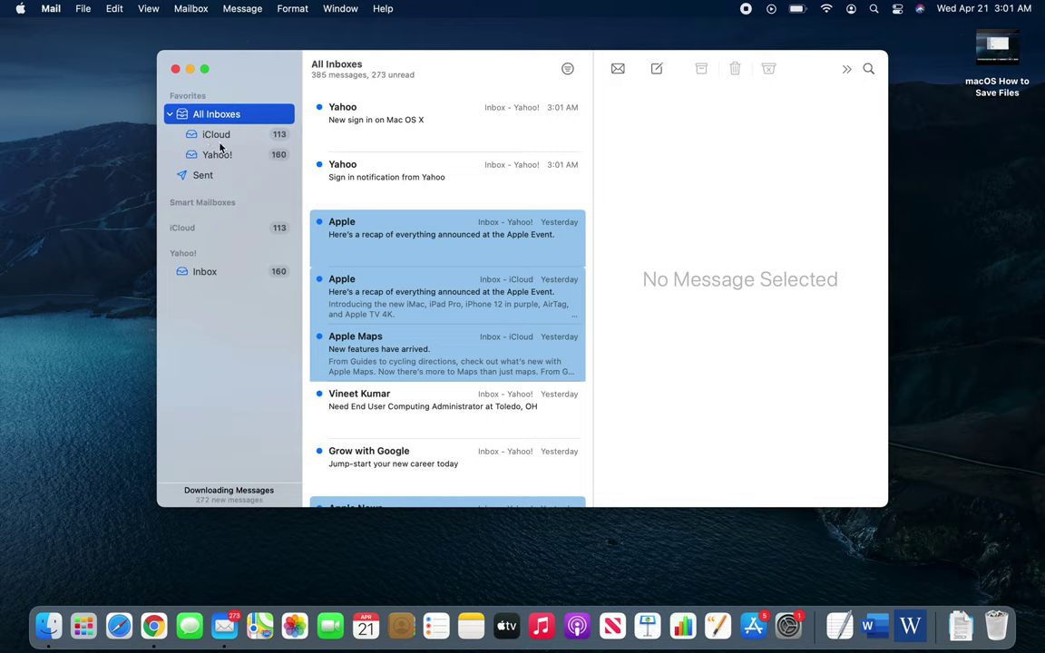
Open the Yahoo! inbox alone: 566 messages, 224 unread, with Drafts, Sent, Junk, Trash and Archive folders.
left_click(277, 161)
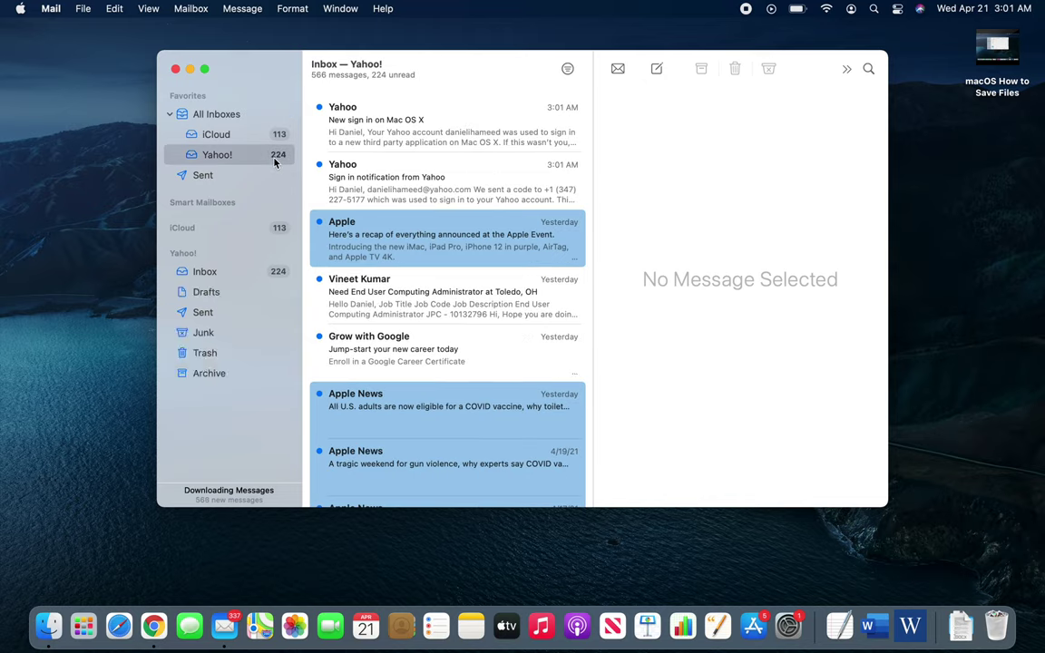